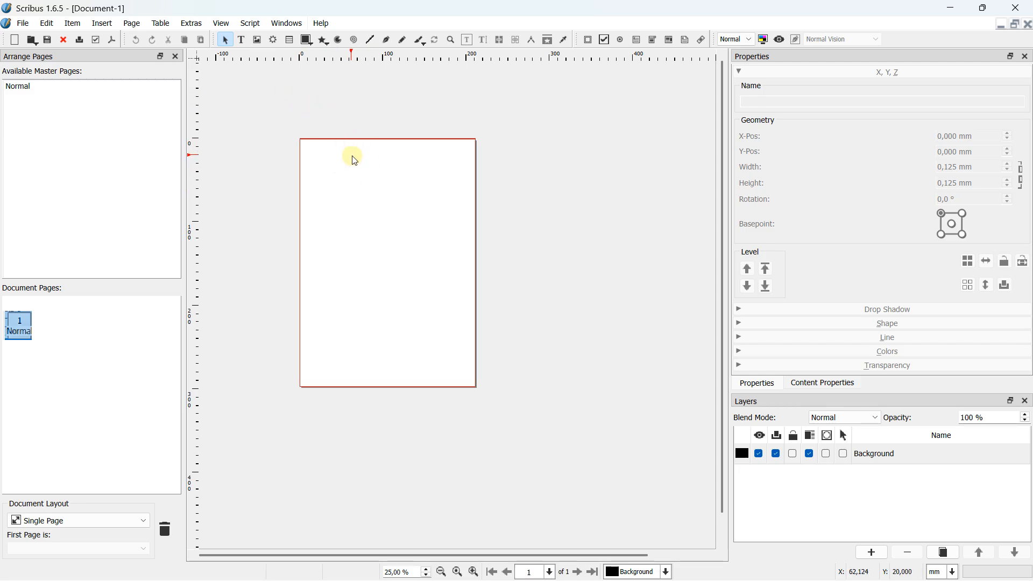
Draw a default rectangle shape about 129 by 61 mm in the upper part of the page
{"action": "left_click", "coordinate": [310, 44]}
{"action": "mouse_move", "coordinate": [355, 62]}
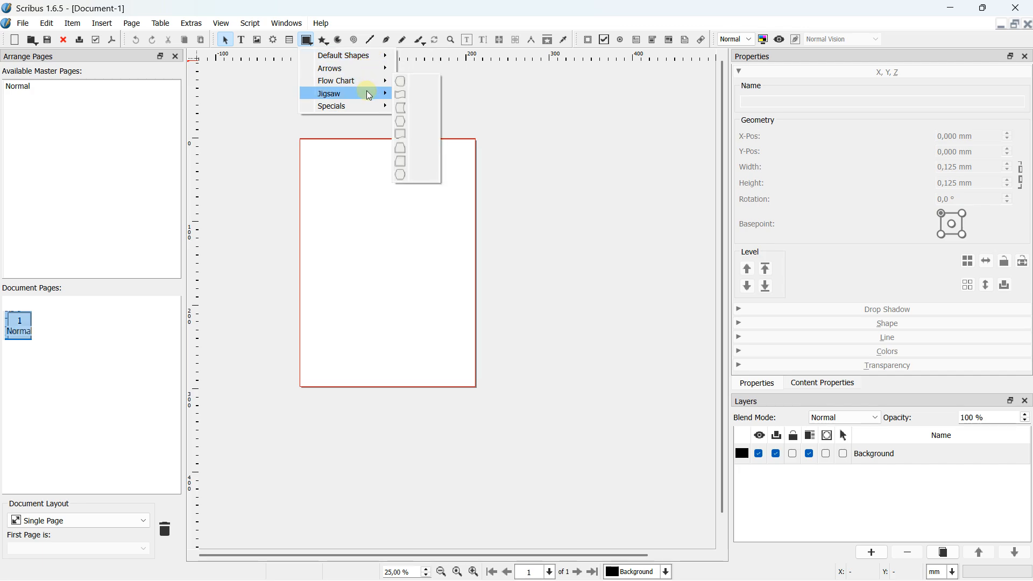
{"action": "mouse_move", "coordinate": [367, 106]}
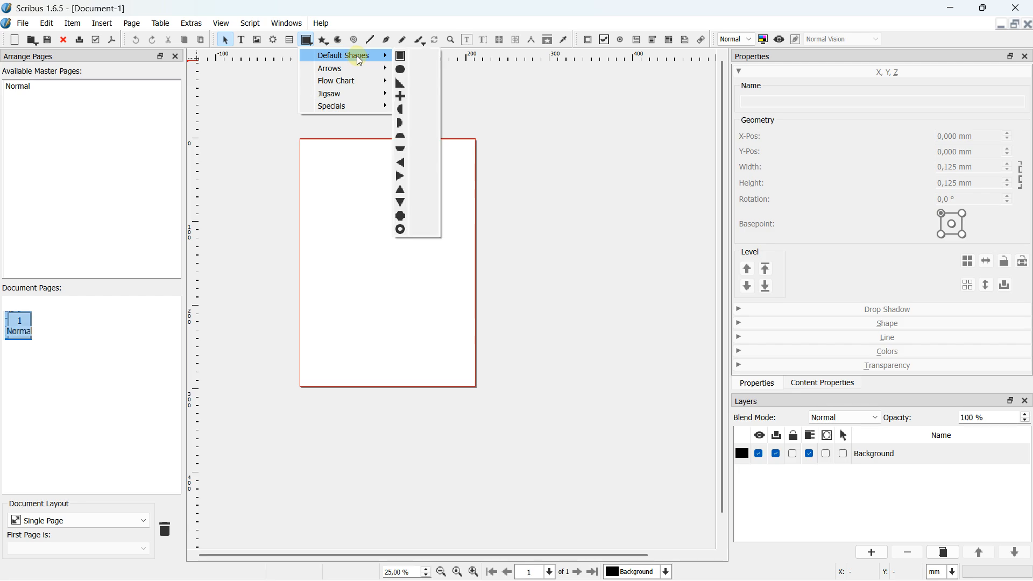
{"action": "left_click", "coordinate": [403, 57]}
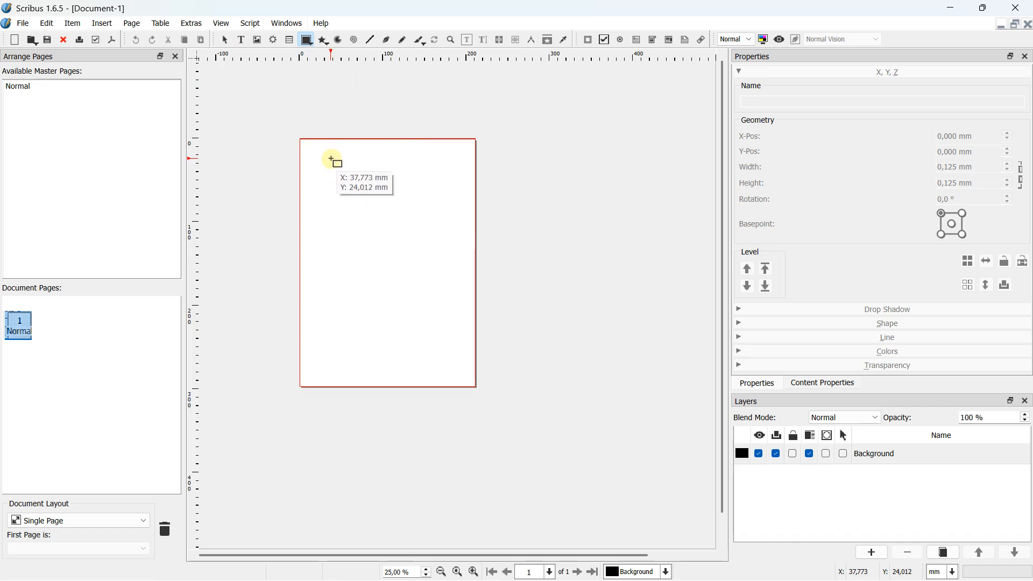
{"action": "left_click_drag", "start_coordinate": [332, 160], "coordinate": [440, 211]}
Resize the rectangle from its top and left edges to about 107 by 48 mm, shifting it slightly on the page
{"action": "scroll", "coordinate": [358, 175], "scroll_direction": "up", "scroll_amount": 1}
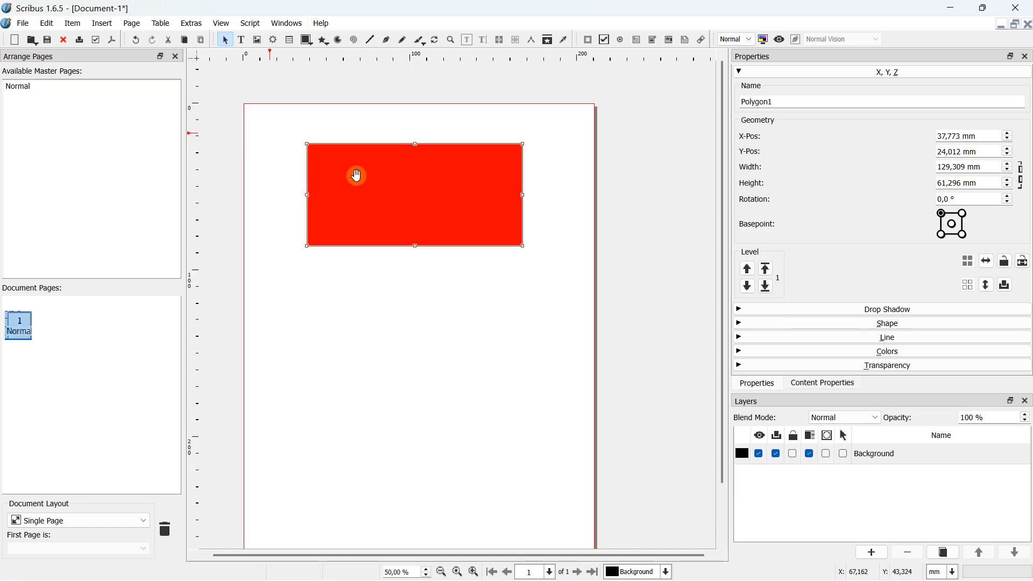
{"action": "scroll", "coordinate": [358, 175], "scroll_direction": "up", "scroll_amount": 1}
{"action": "scroll", "coordinate": [375, 185], "scroll_direction": "up", "scroll_amount": 1}
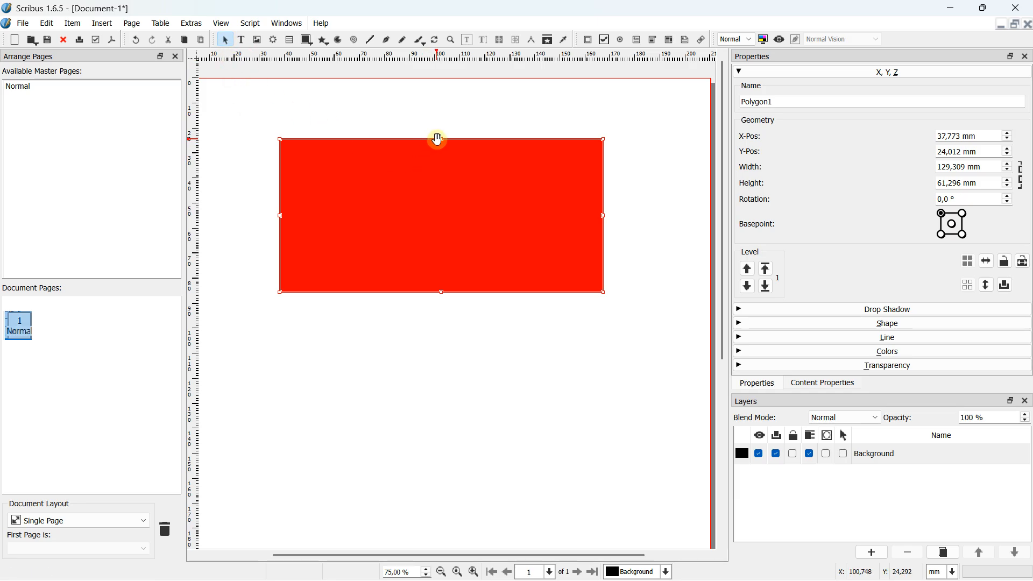
{"action": "left_click_drag", "start_coordinate": [439, 139], "coordinate": [440, 173]}
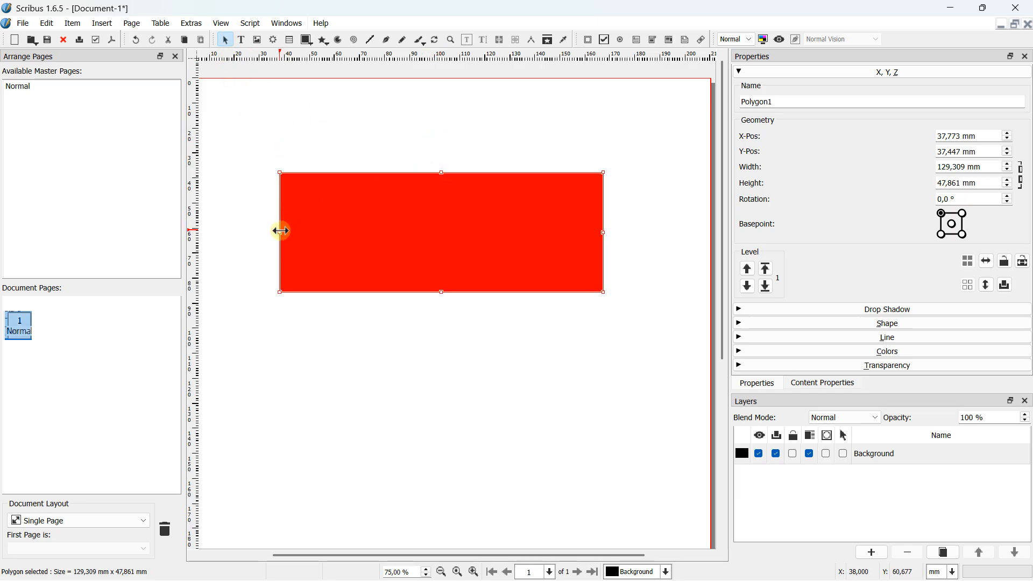
{"action": "left_click_drag", "start_coordinate": [279, 231], "coordinate": [393, 214]}
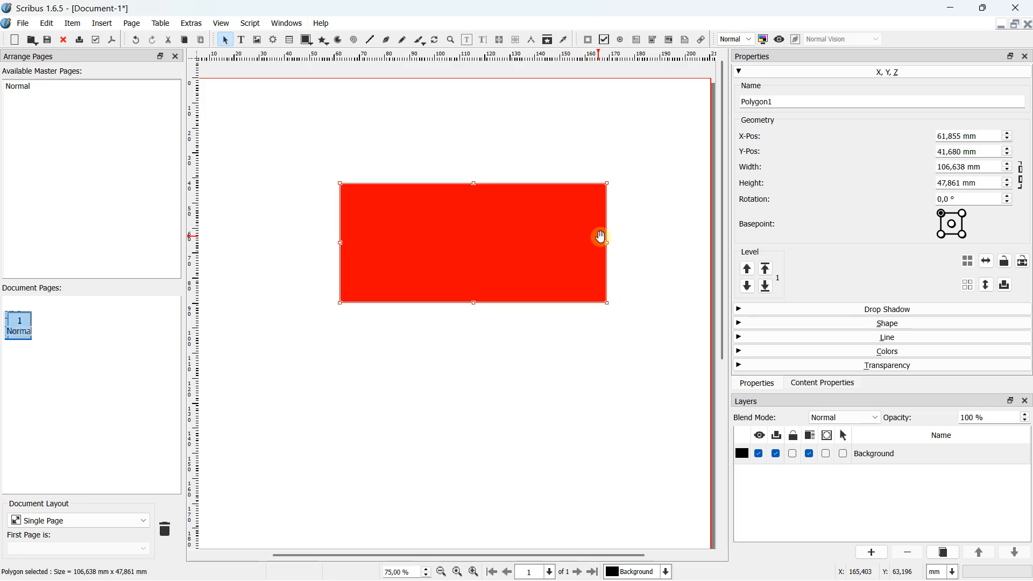
{"action": "left_click_drag", "start_coordinate": [607, 184], "coordinate": [534, 182]}
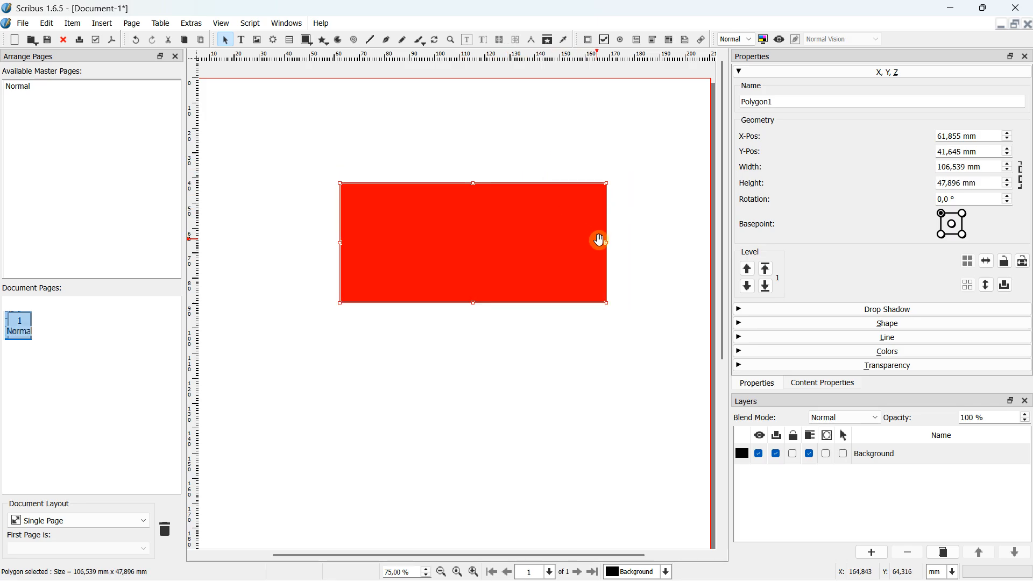
Resize the rectangle symmetrically about its centre and pull in its right edge, to about 105 by 45 mm
{"action": "left_click_drag", "start_coordinate": [604, 243], "coordinate": [627, 242]}
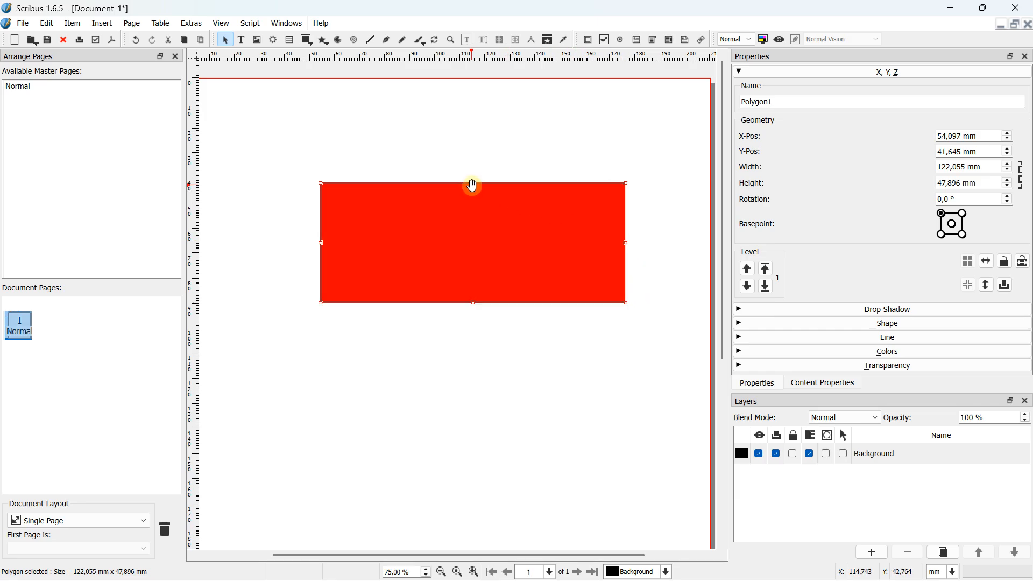
{"action": "left_click_drag", "start_coordinate": [472, 183], "coordinate": [472, 200]}
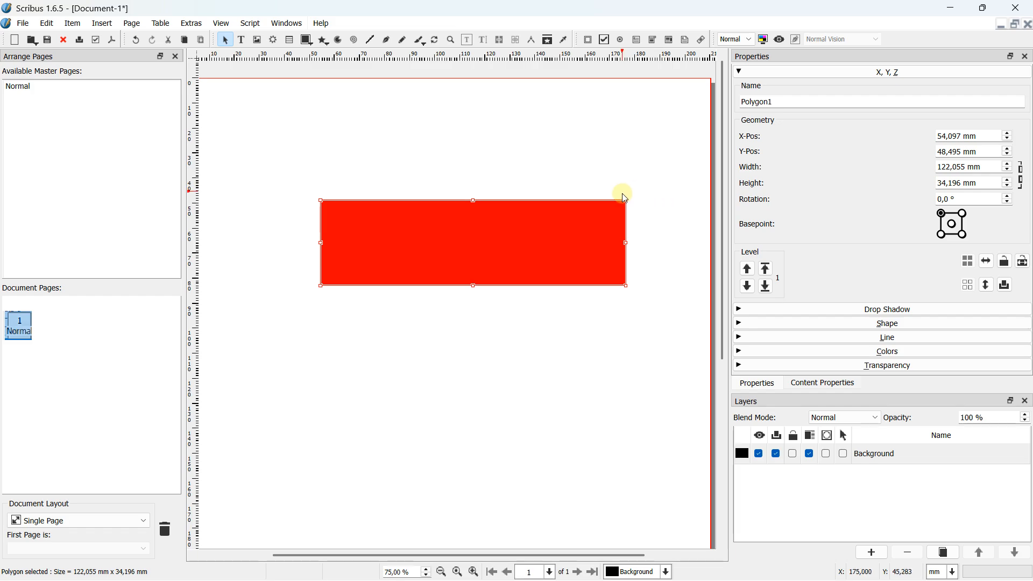
{"action": "left_click_drag", "start_coordinate": [616, 204], "coordinate": [590, 188]}
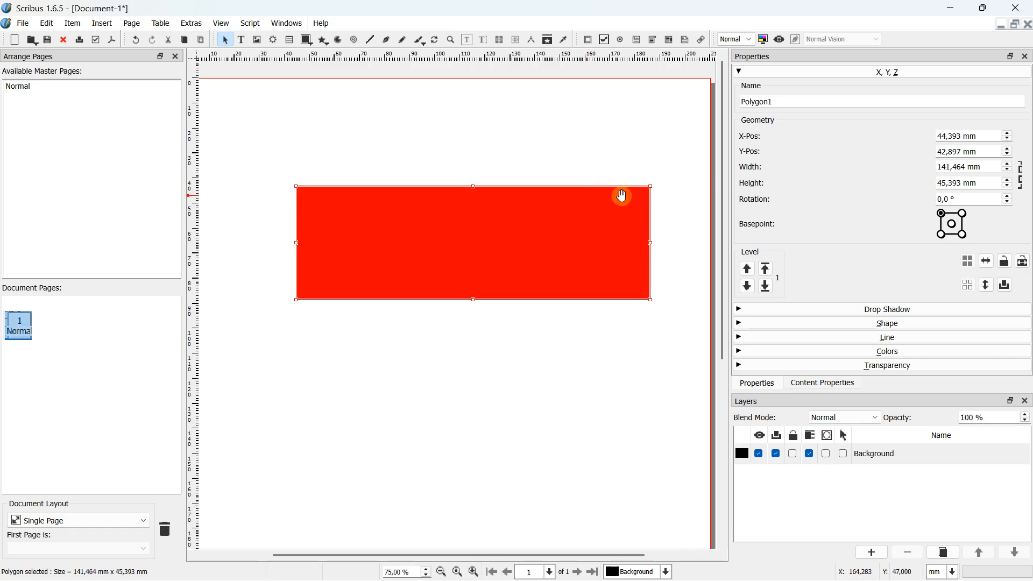
{"action": "left_click_drag", "start_coordinate": [650, 243], "coordinate": [559, 247]}
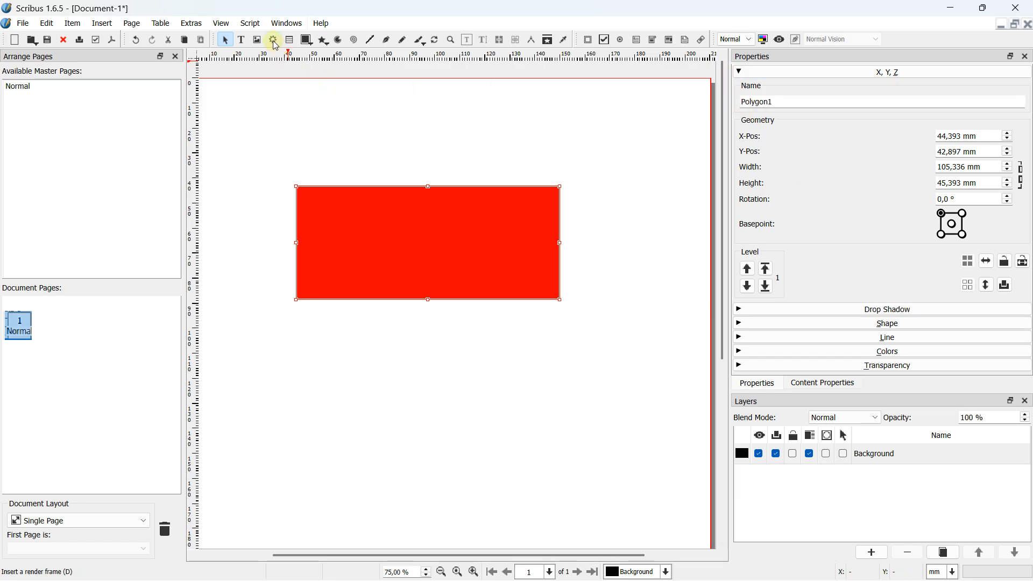
{"action": "left_click", "coordinate": [286, 23]}
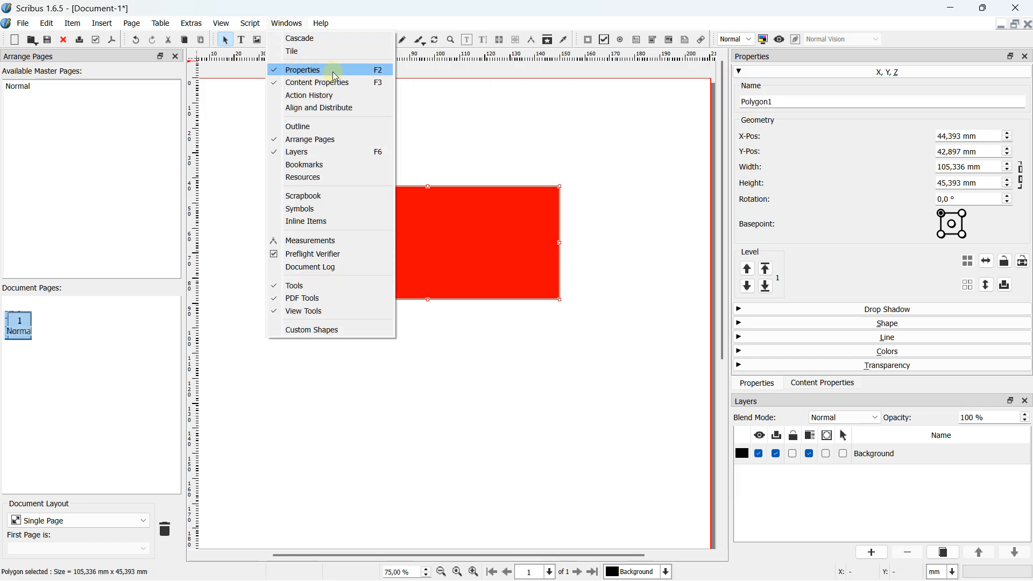
{"action": "left_click", "coordinate": [589, 152]}
{"action": "left_click", "coordinate": [524, 202]}
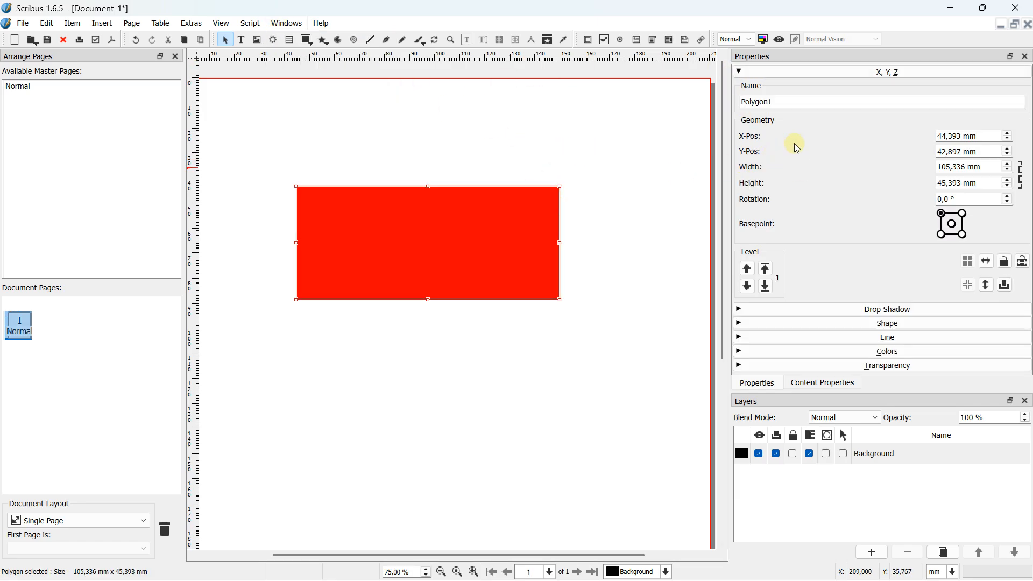
Try Green and Magenta as the rectangle's fill color and settle on Blue
{"action": "left_click", "coordinate": [739, 72]}
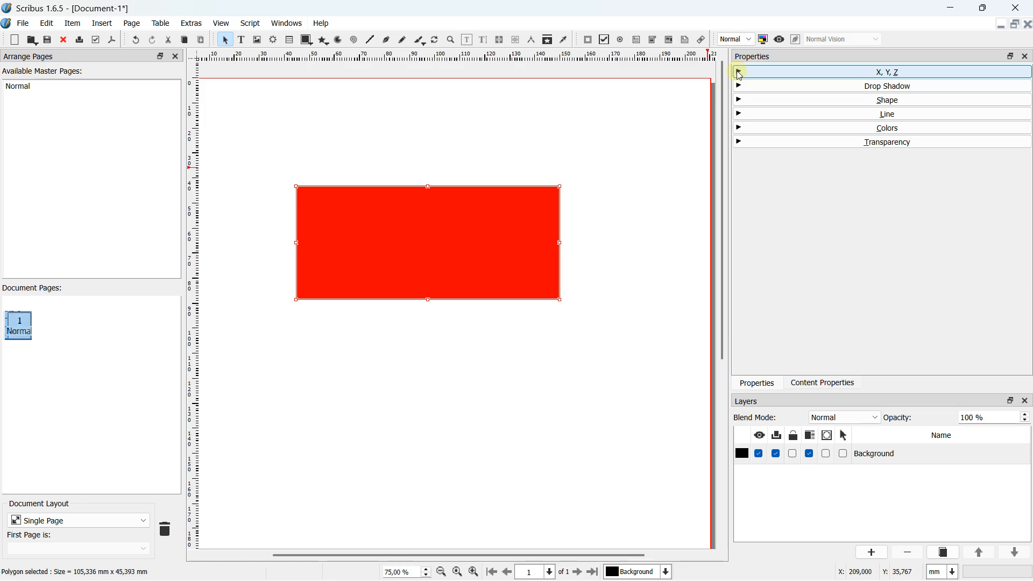
{"action": "left_click", "coordinate": [741, 129]}
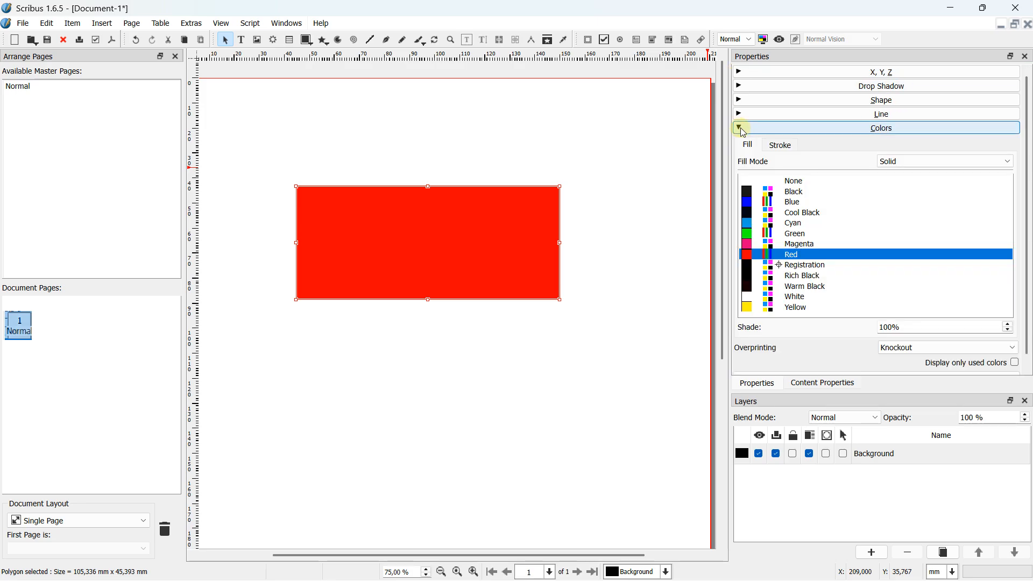
{"action": "left_click", "coordinate": [787, 235]}
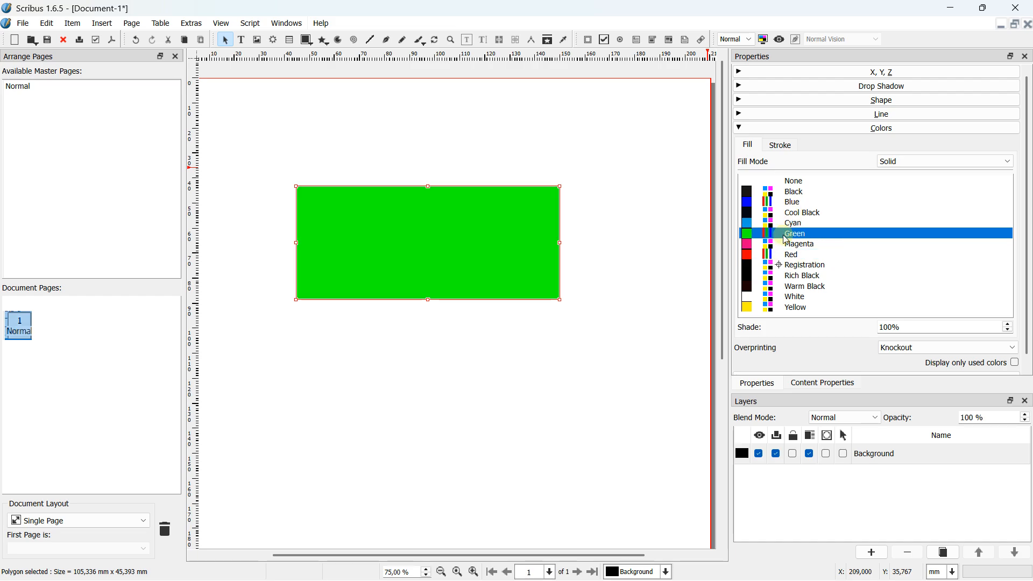
{"action": "left_click", "coordinate": [798, 245]}
{"action": "left_click", "coordinate": [791, 203]}
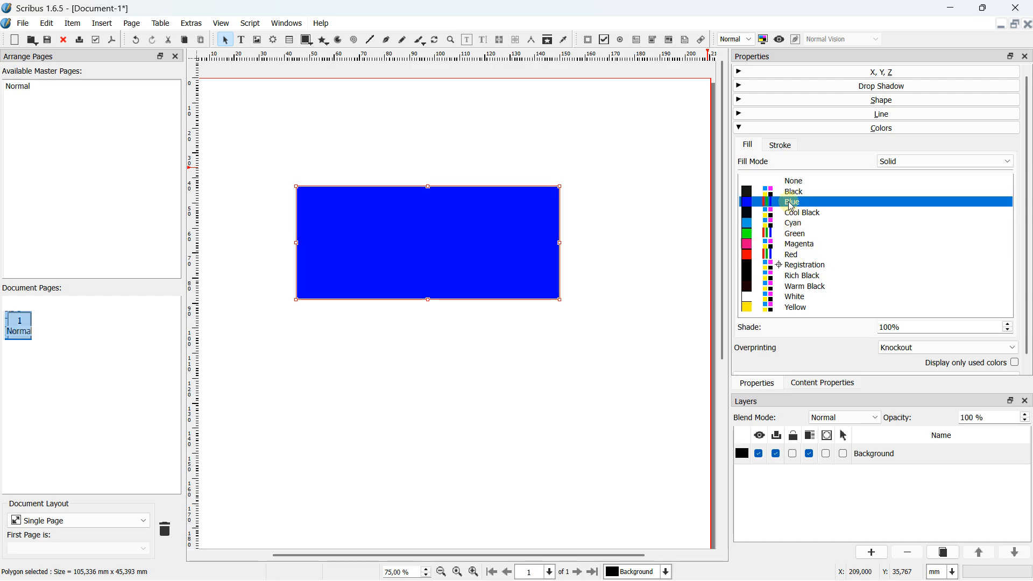
Give the rectangle a Red stroke and increase its line width to 10 mm
{"action": "left_click", "coordinate": [780, 149]}
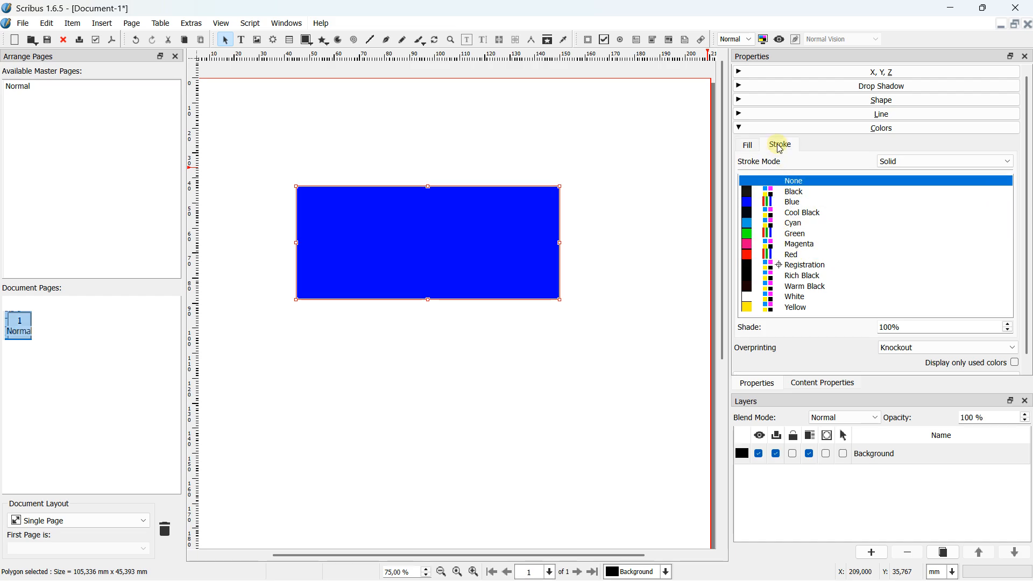
{"action": "left_click", "coordinate": [789, 255]}
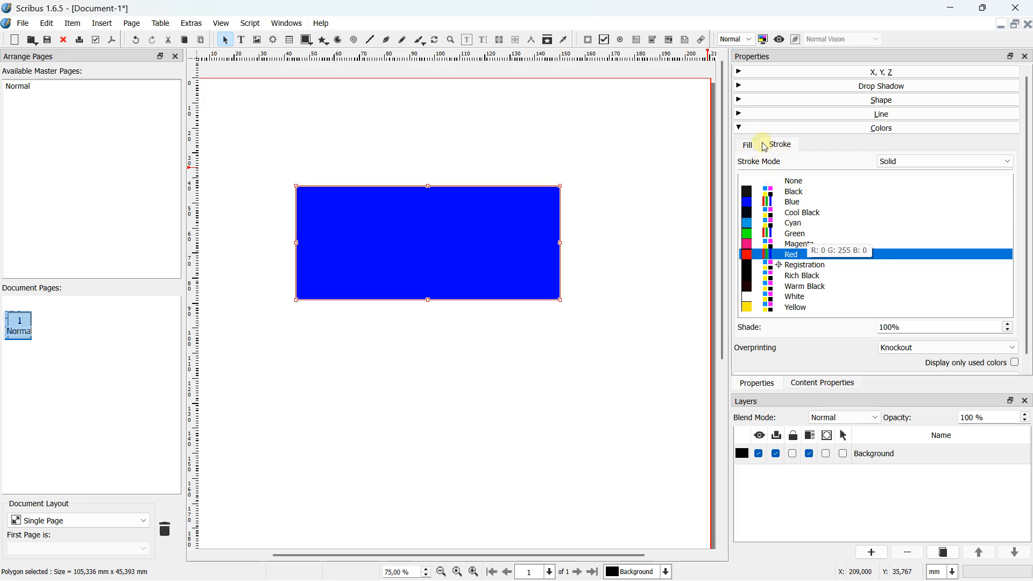
{"action": "left_click", "coordinate": [741, 115]}
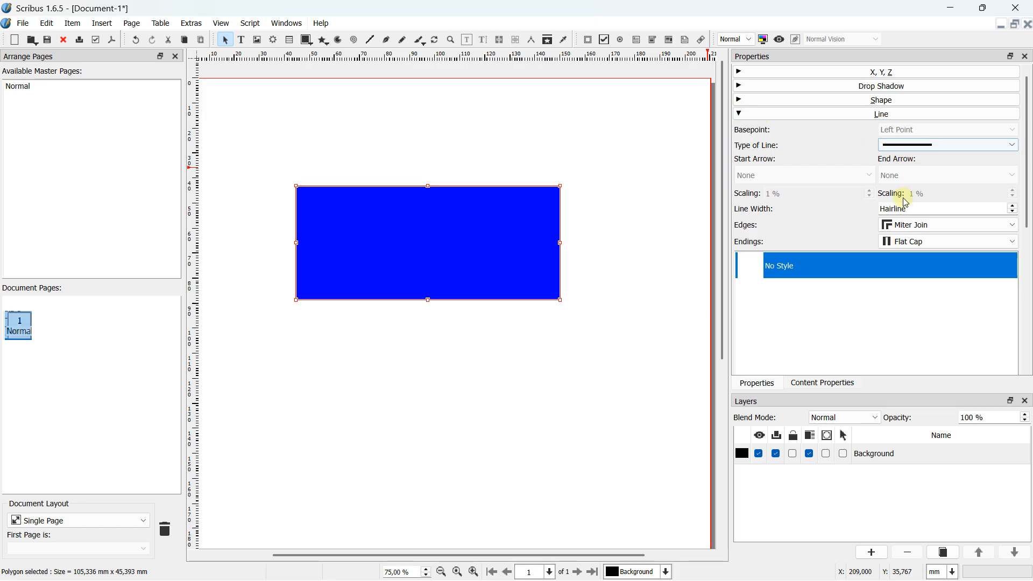
{"action": "left_click", "coordinate": [1014, 207]}
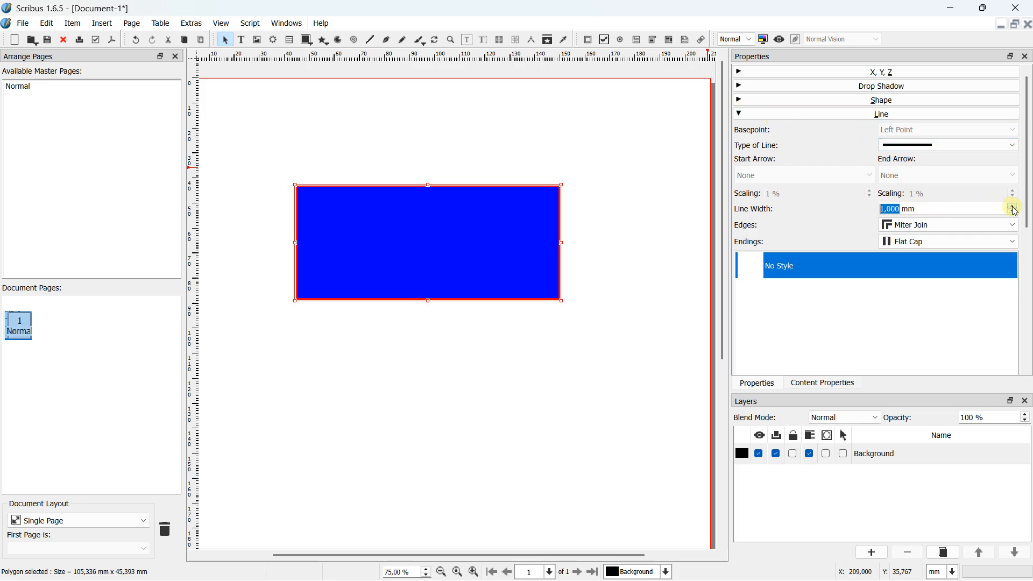
{"action": "left_click", "coordinate": [1013, 207]}
{"action": "left_click", "coordinate": [1013, 206]}
{"action": "left_click", "coordinate": [1013, 206]}
{"action": "left_click", "coordinate": [1014, 206]}
{"action": "left_click", "coordinate": [1014, 206]}
{"action": "left_click", "coordinate": [1013, 206]}
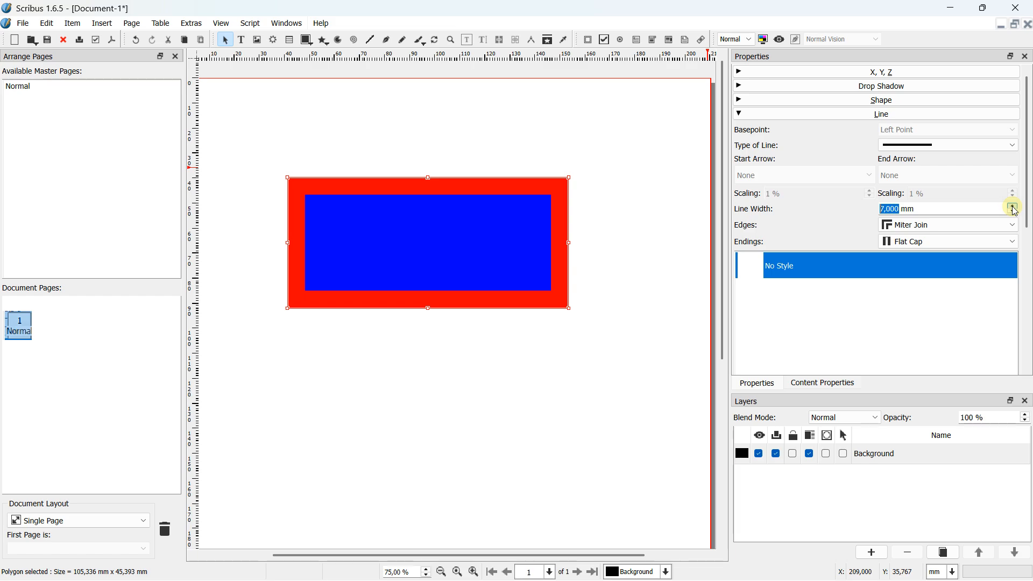
{"action": "left_click", "coordinate": [1013, 207]}
{"action": "left_click", "coordinate": [1014, 206]}
{"action": "left_click", "coordinate": [1013, 207]}
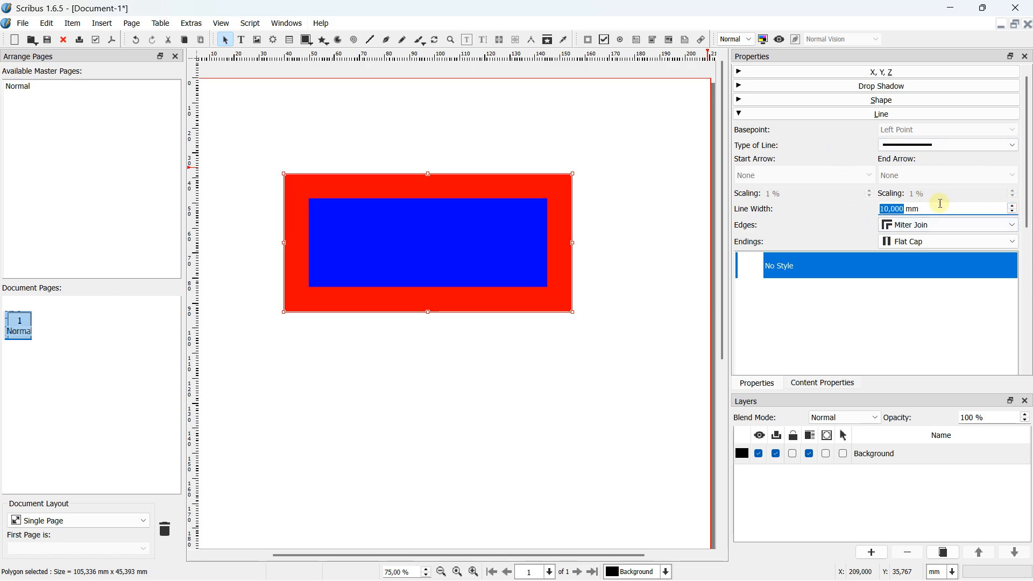
Reduce the rectangle's line width to Hairline
{"action": "left_click", "coordinate": [1012, 214]}
{"action": "left_click", "coordinate": [1013, 214]}
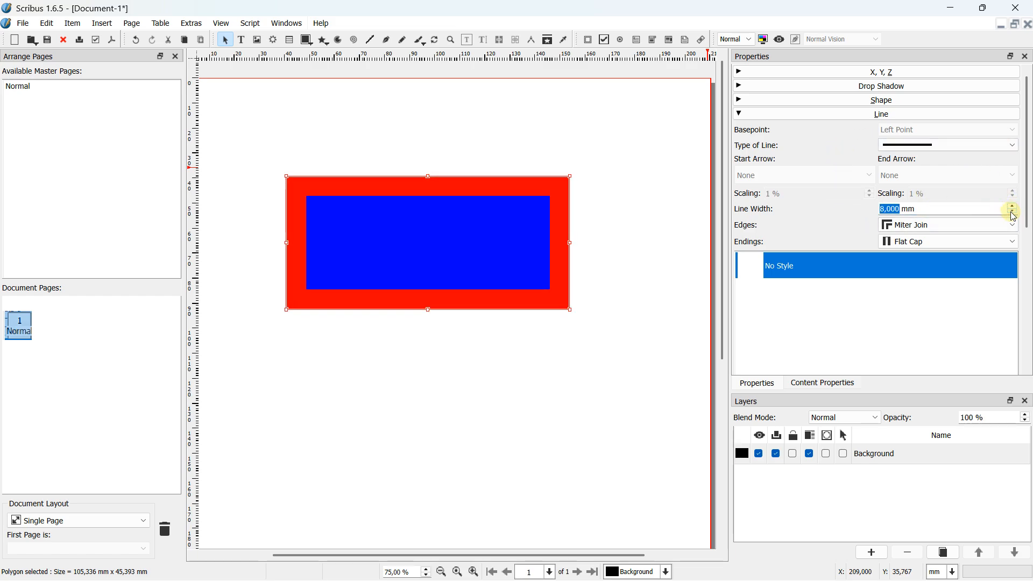
{"action": "left_click", "coordinate": [1012, 214]}
{"action": "left_click", "coordinate": [1013, 214]}
{"action": "left_click", "coordinate": [1013, 214]}
{"action": "left_click", "coordinate": [1012, 214]}
{"action": "left_click", "coordinate": [1012, 214]}
{"action": "left_click", "coordinate": [1013, 214]}
{"action": "left_click", "coordinate": [1013, 214]}
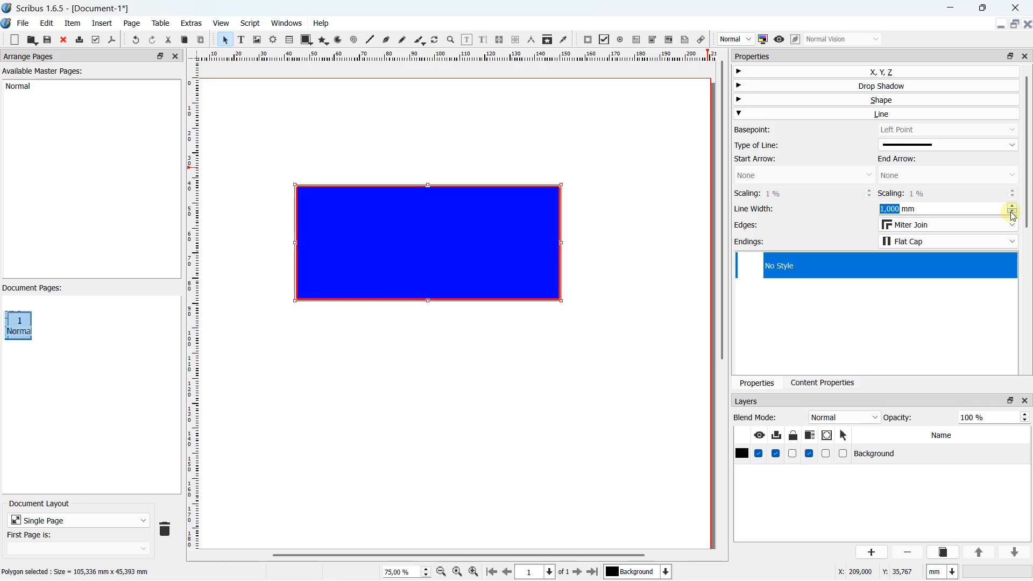
{"action": "left_click", "coordinate": [1012, 214]}
Set the rectangle's stroke color to None and close the color settings
{"action": "scroll", "coordinate": [1010, 212], "scroll_direction": "down", "scroll_amount": 1}
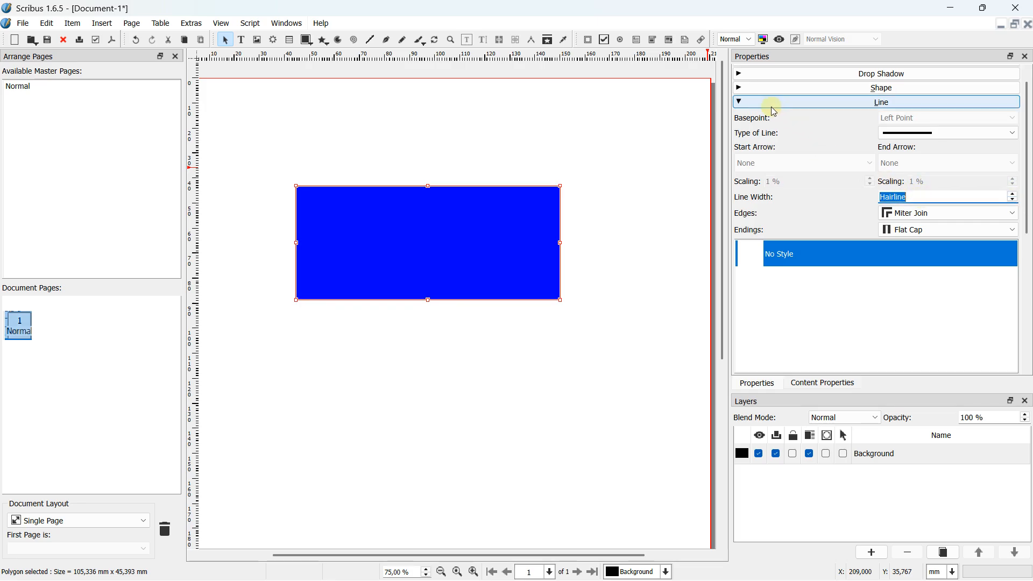
{"action": "left_click", "coordinate": [740, 101]}
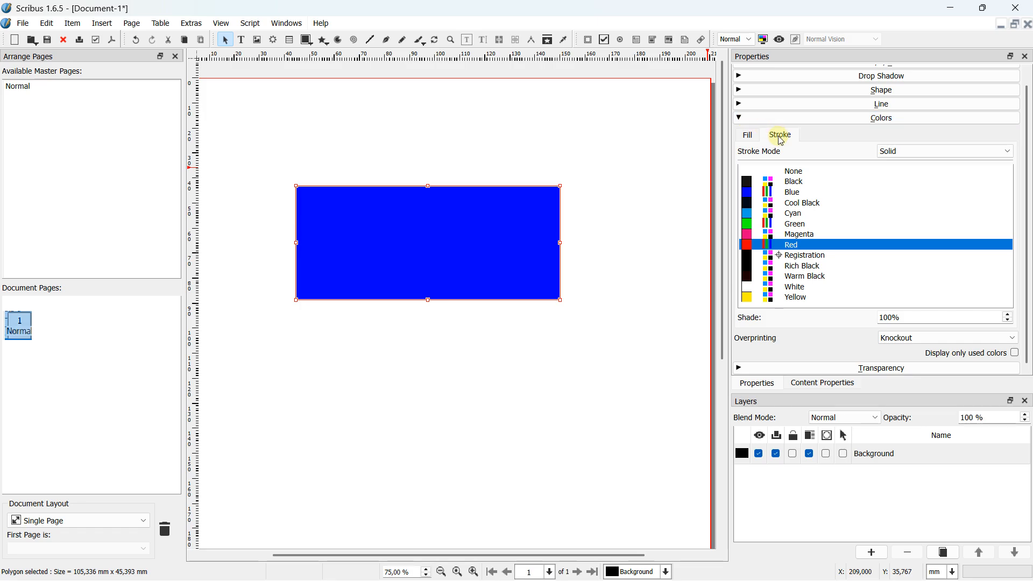
{"action": "left_click", "coordinate": [791, 171]}
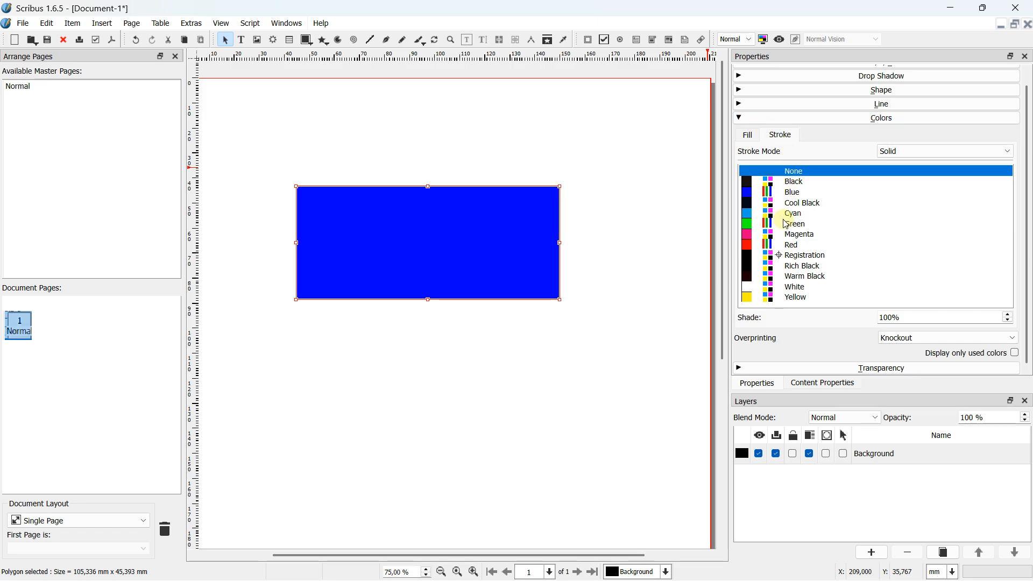
{"action": "left_click", "coordinate": [748, 134]}
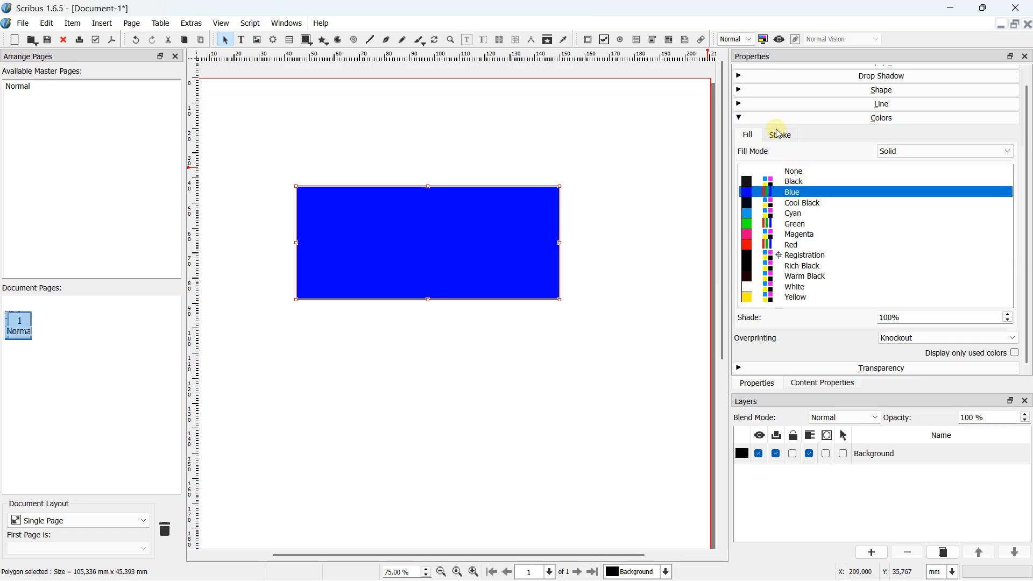
{"action": "left_click", "coordinate": [741, 119]}
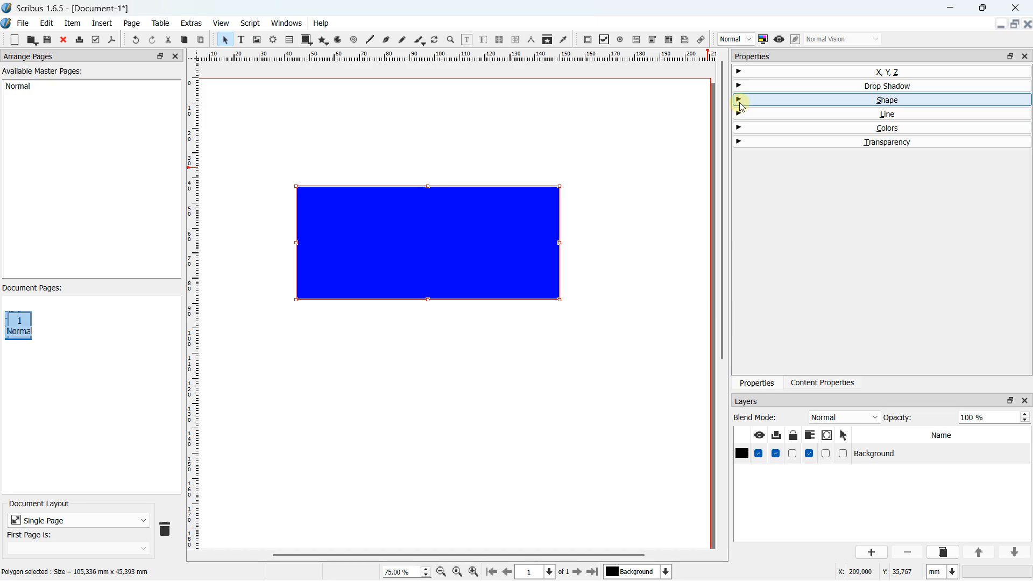
Move the rectangle to X position 49.393 mm and Y position 48.897 mm
{"action": "left_click", "coordinate": [740, 71]}
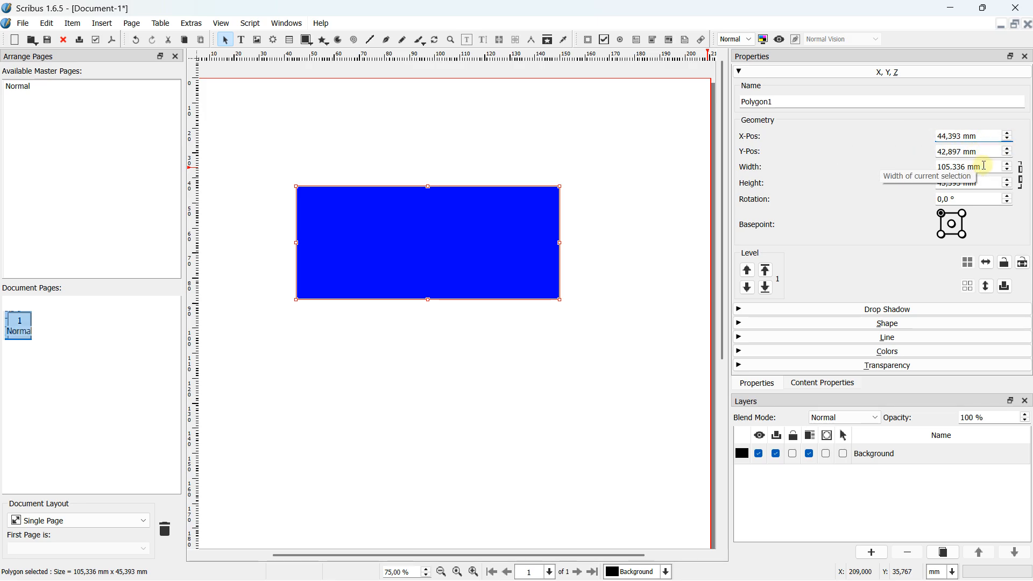
{"action": "left_click", "coordinate": [1009, 133]}
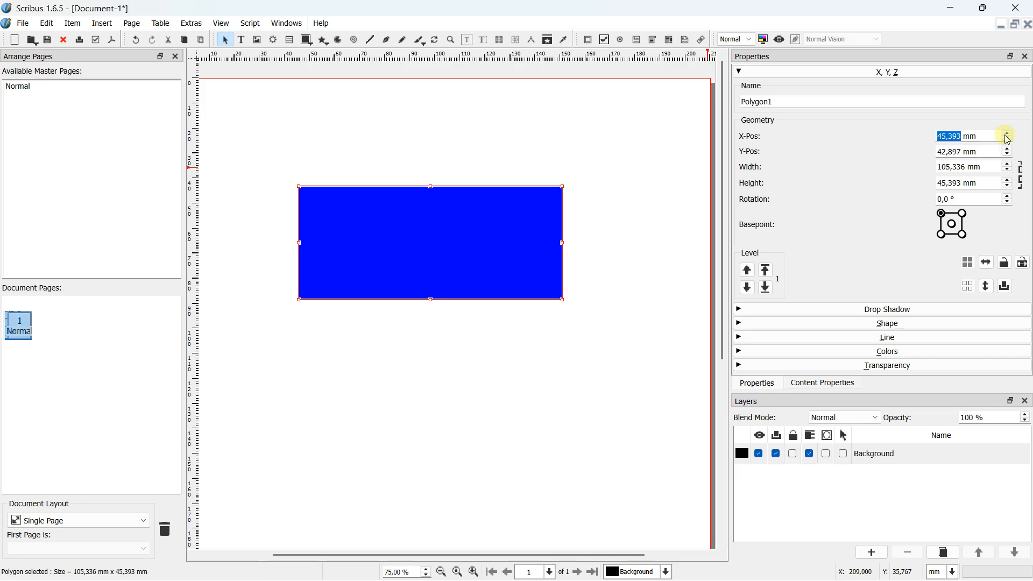
{"action": "left_click", "coordinate": [1009, 133]}
{"action": "left_click", "coordinate": [1009, 133]}
{"action": "left_click", "coordinate": [1008, 134]}
{"action": "left_click", "coordinate": [1009, 134]}
{"action": "left_click", "coordinate": [1009, 149]}
{"action": "left_click", "coordinate": [1008, 149]}
{"action": "left_click", "coordinate": [1008, 149]}
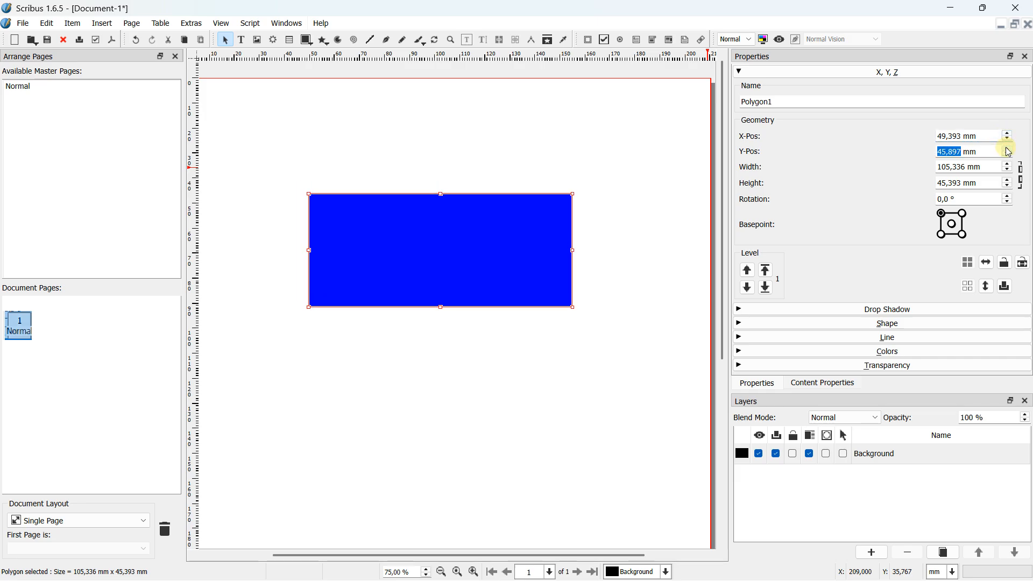
{"action": "left_click", "coordinate": [1009, 149]}
{"action": "left_click", "coordinate": [1008, 149]}
{"action": "left_click", "coordinate": [1008, 149]}
Set the rectangle's width to 120 mm and its height to 60 mm
{"action": "triple_click", "coordinate": [987, 168]}
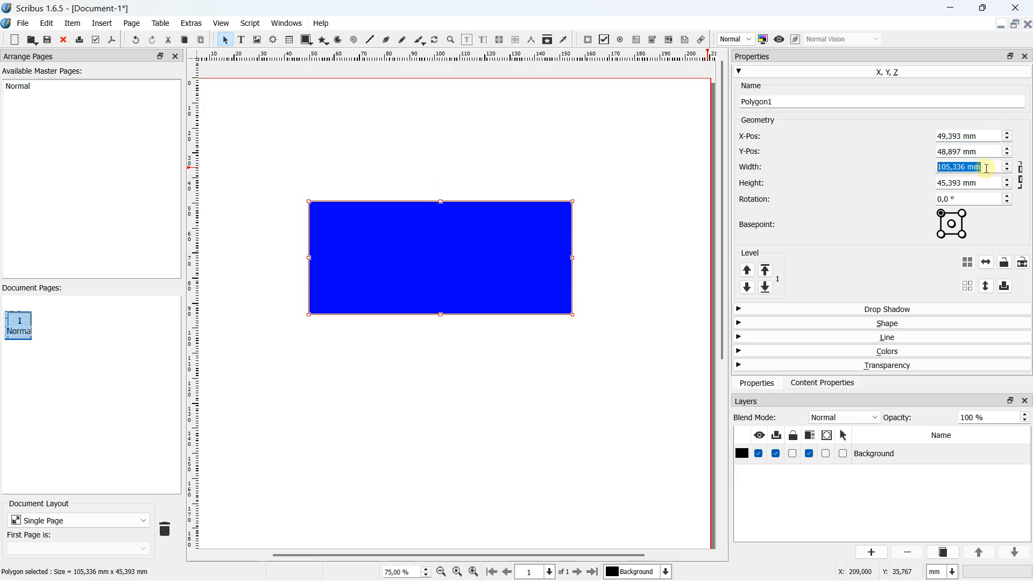
{"action": "key", "text": "Caps_Lock"}
{"action": "key", "text": "BackSpace"}
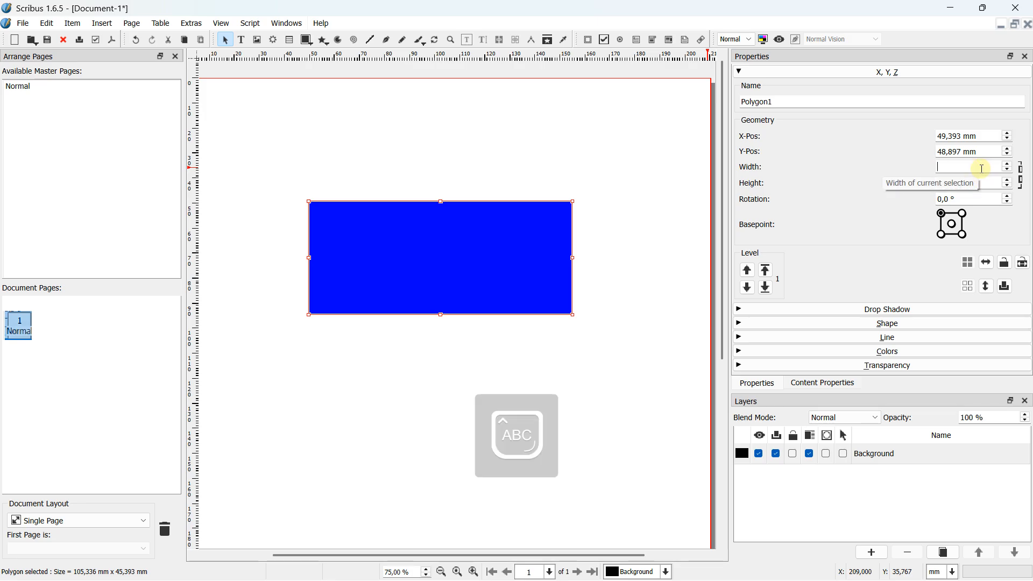
{"action": "key", "text": "Return"}
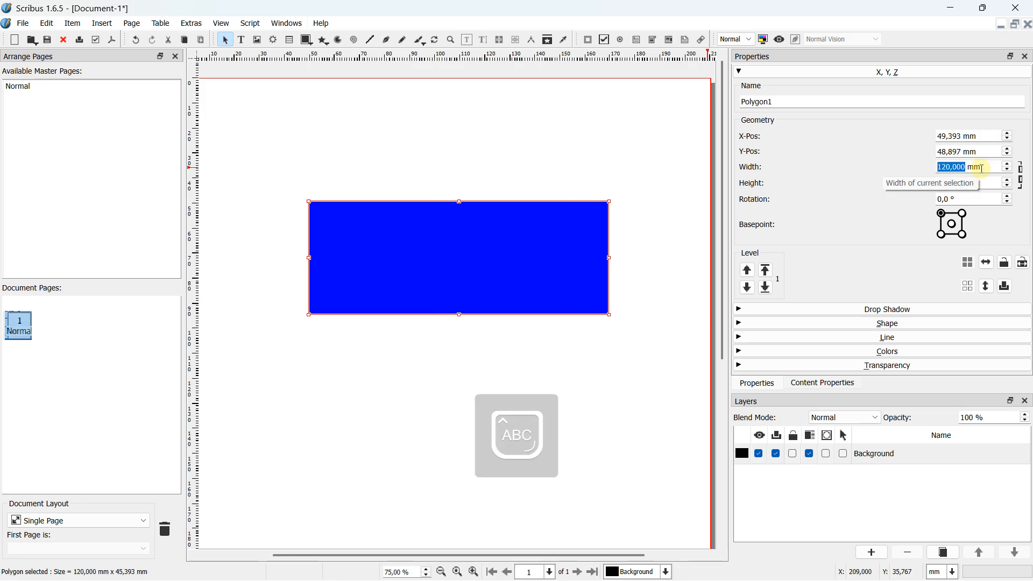
{"action": "triple_click", "coordinate": [933, 183]}
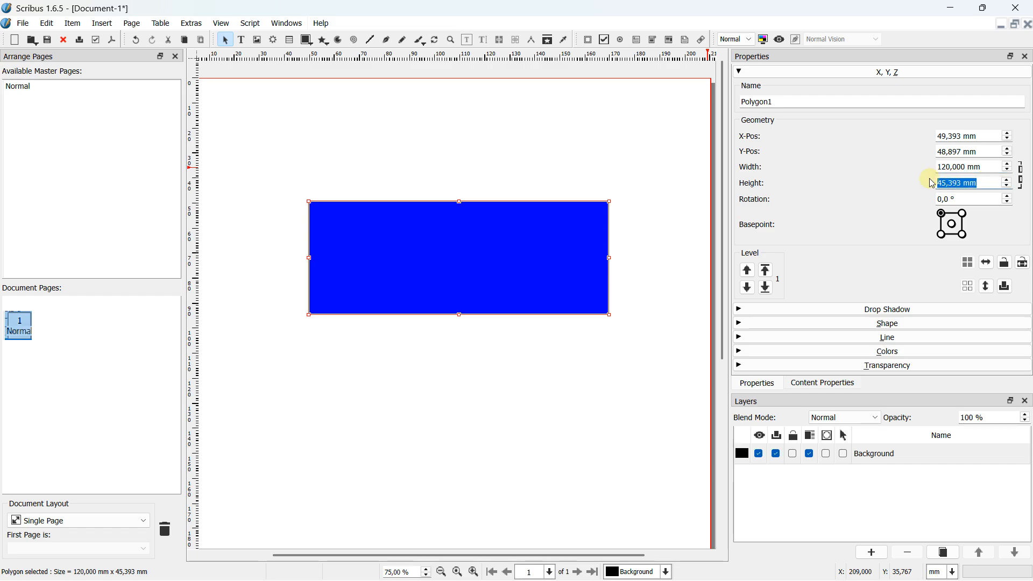
{"action": "type", "text": "60"}
{"action": "key", "text": "Return"}
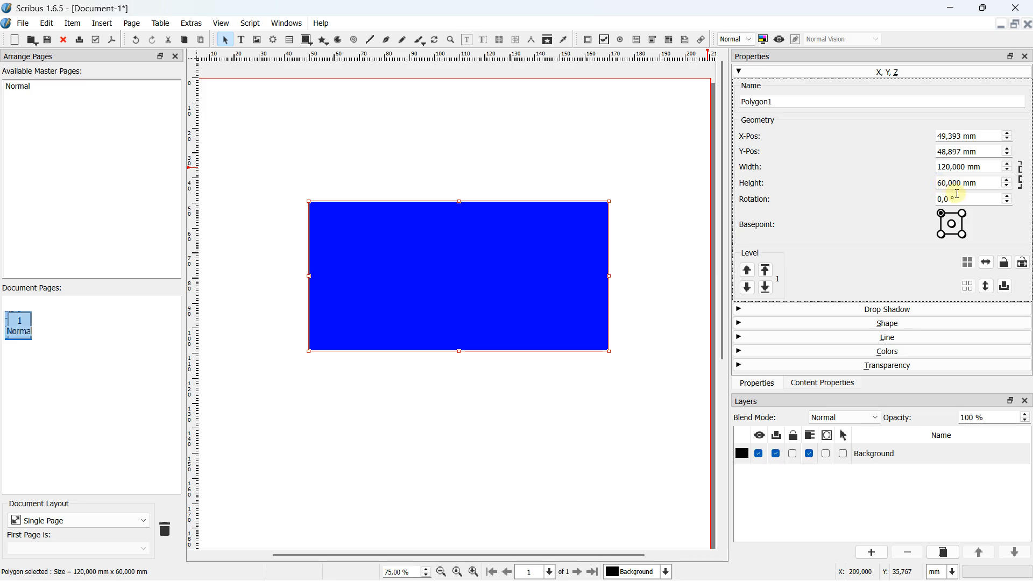
Try rotating the rectangle 45° about its top-left basepoint, and undo the rotation
{"action": "scroll", "coordinate": [484, 175], "scroll_direction": "down", "scroll_amount": 1}
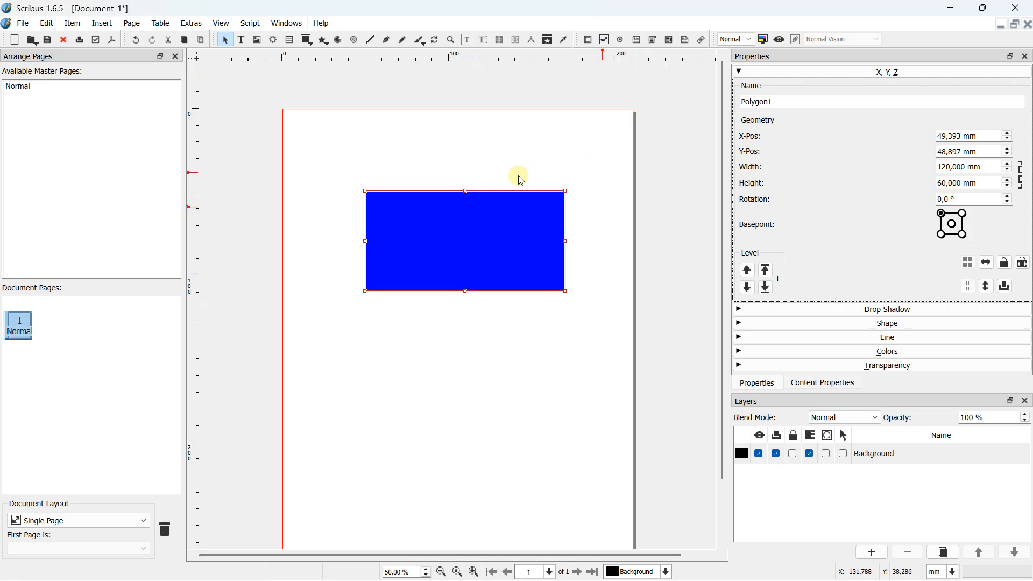
{"action": "left_click", "coordinate": [942, 198]}
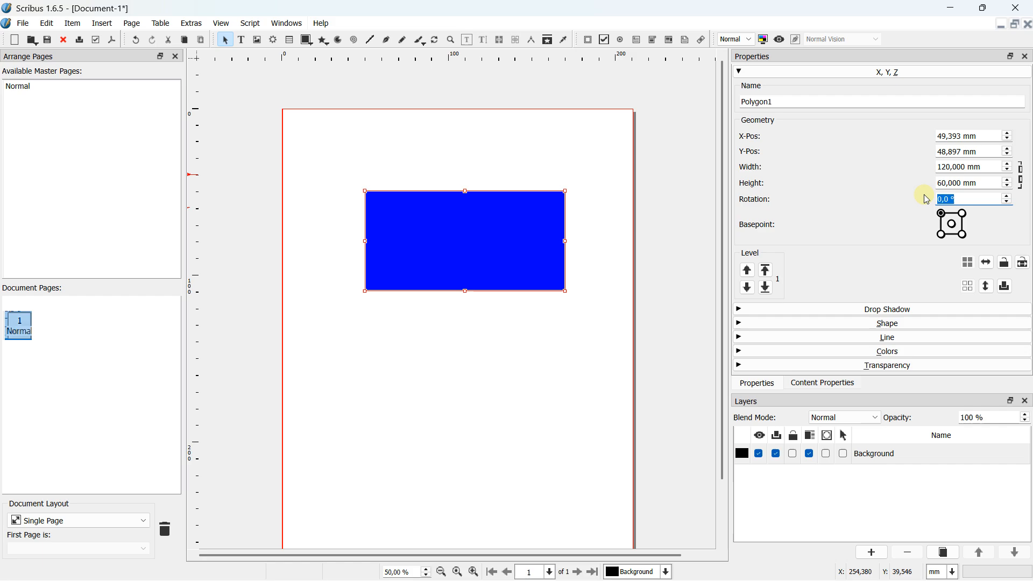
{"action": "type", "text": "45"}
{"action": "key", "text": "Return"}
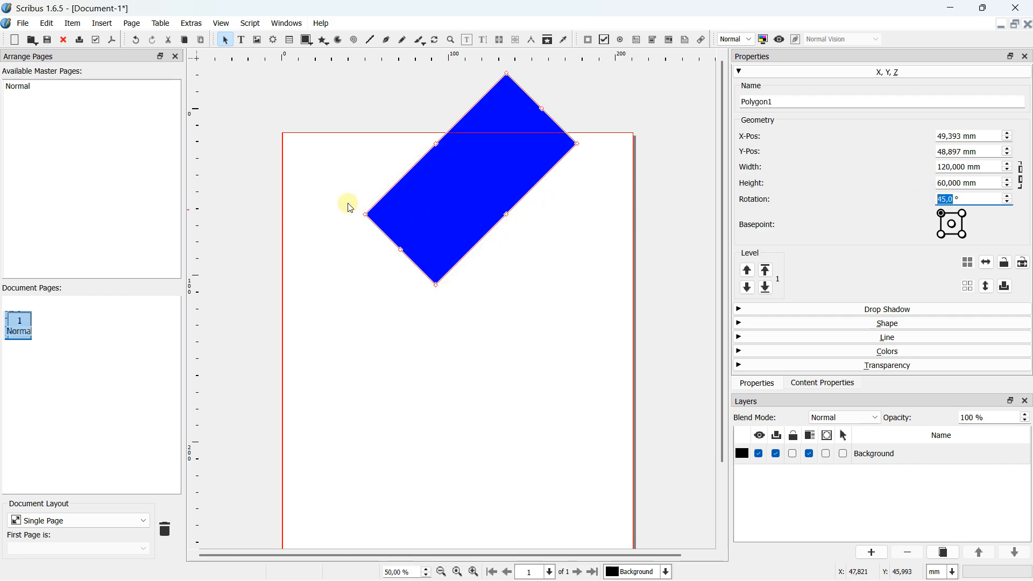
{"action": "left_click", "coordinate": [56, 23]}
{"action": "left_click", "coordinate": [59, 37]}
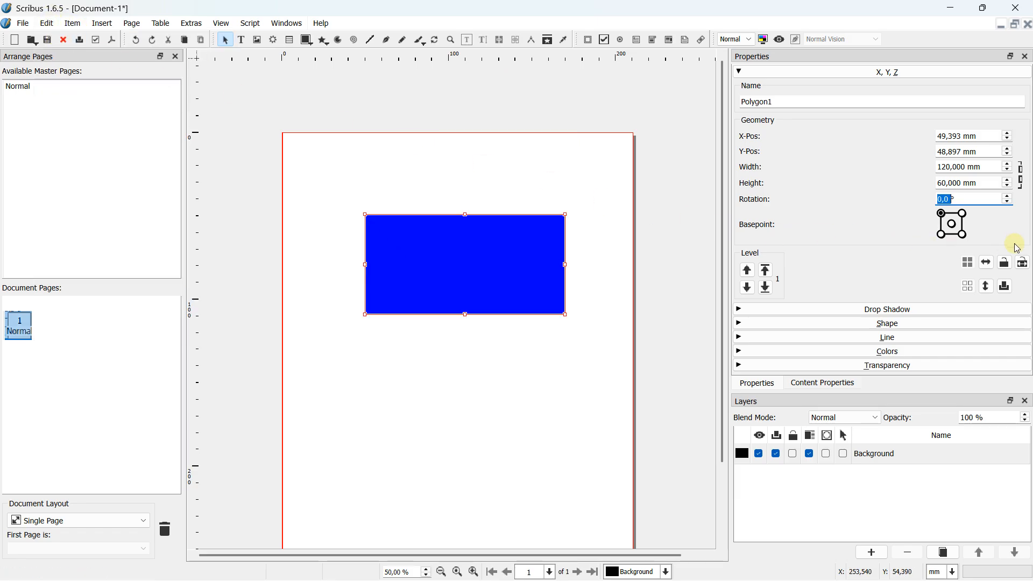
Try rotating the rectangle 20° about its bottom-right basepoint, and undo the rotation
{"action": "left_click", "coordinate": [961, 234]}
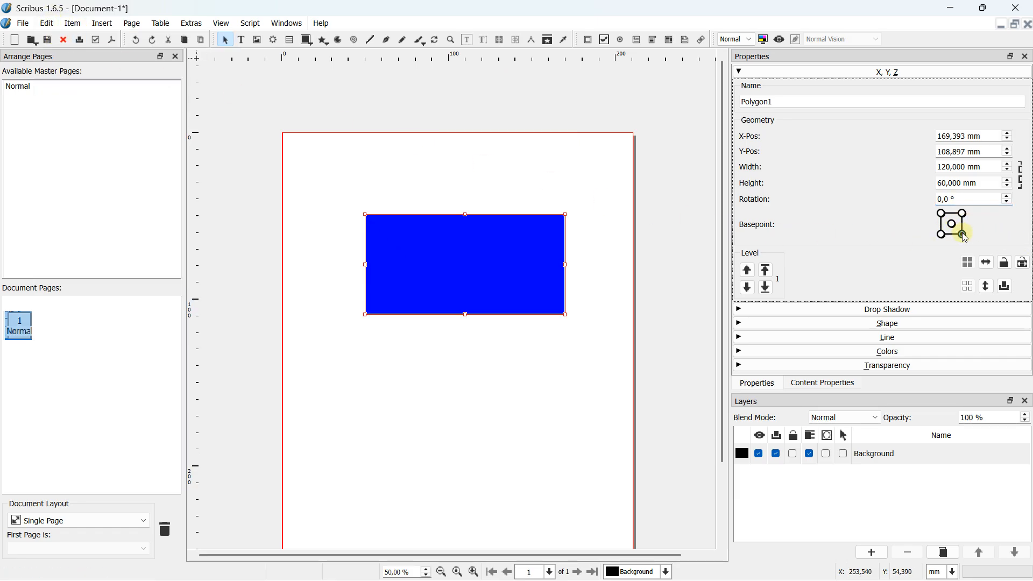
{"action": "left_click_drag", "start_coordinate": [966, 200], "coordinate": [928, 199]}
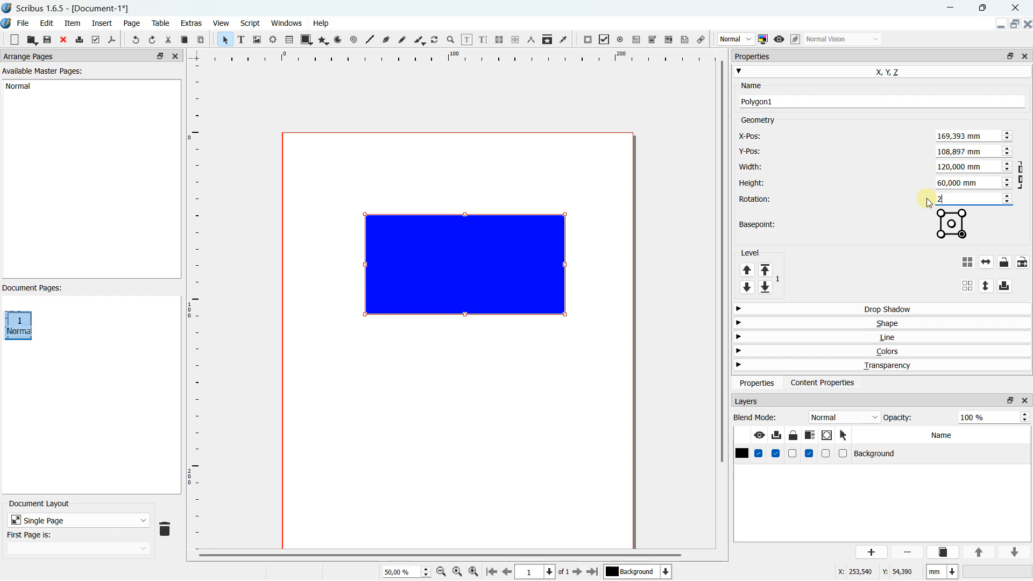
{"action": "key", "text": "Return"}
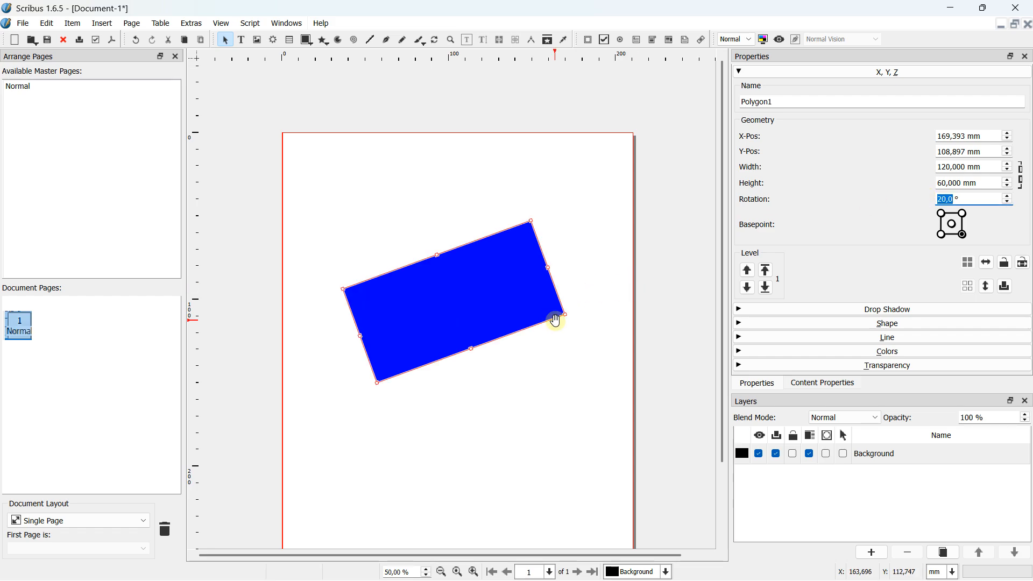
{"action": "left_click", "coordinate": [47, 23]}
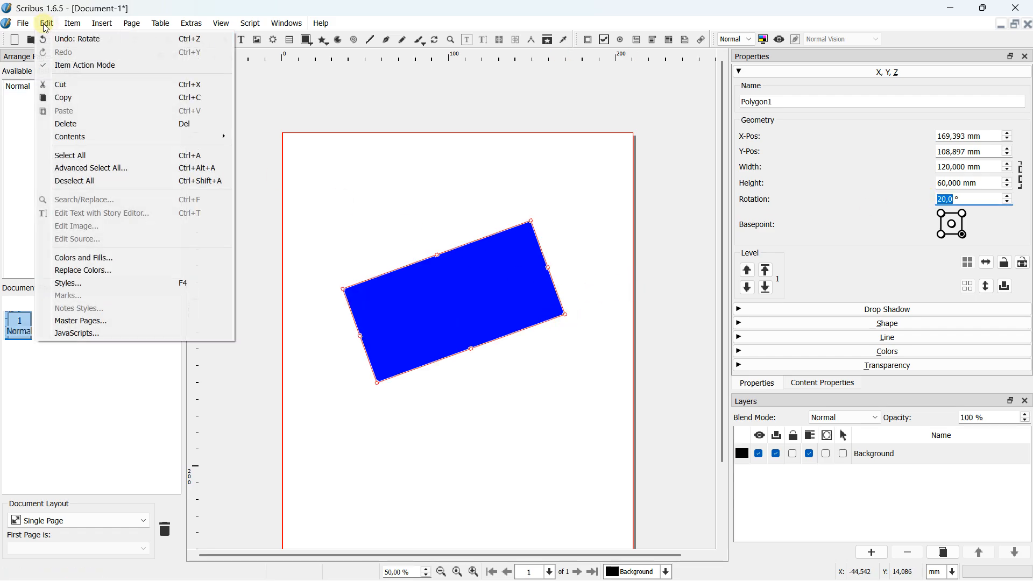
{"action": "left_click", "coordinate": [54, 40]}
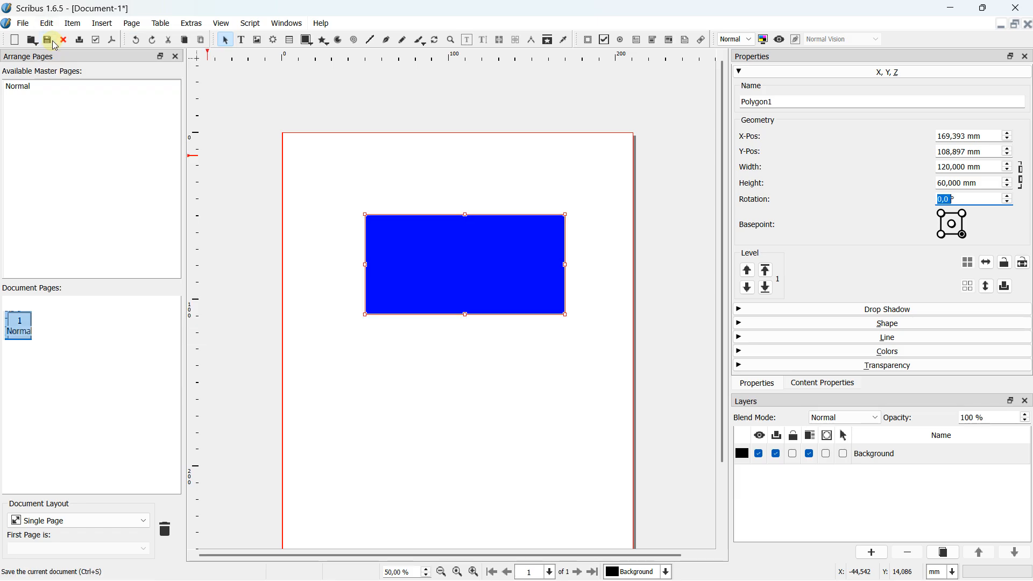
Try rotating the rectangle 90° about its center basepoint, and undo the rotation
{"action": "left_click", "coordinate": [953, 226]}
{"action": "left_click_drag", "start_coordinate": [958, 200], "coordinate": [930, 205]}
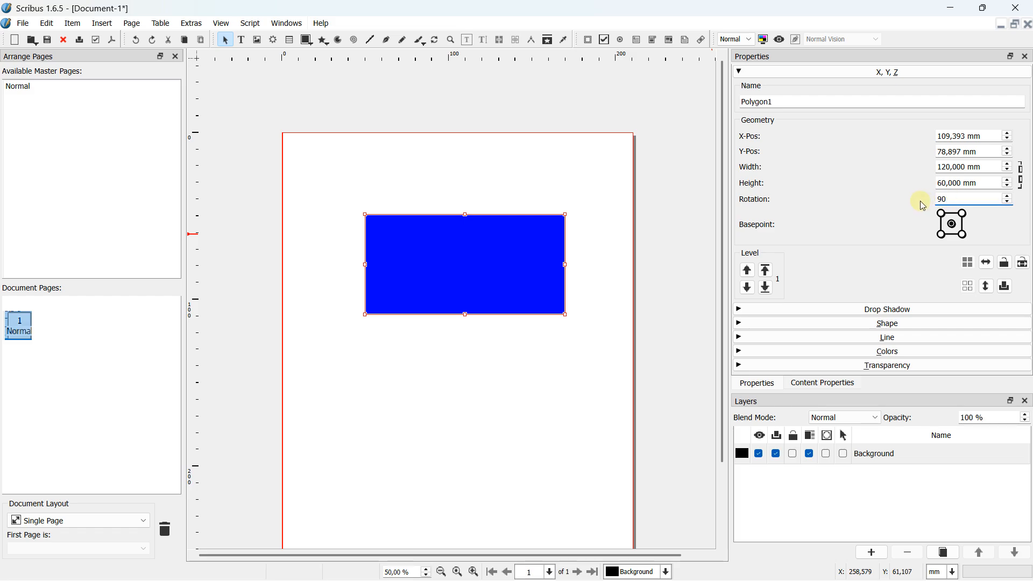
{"action": "type", "text": "90"}
{"action": "key", "text": "Return"}
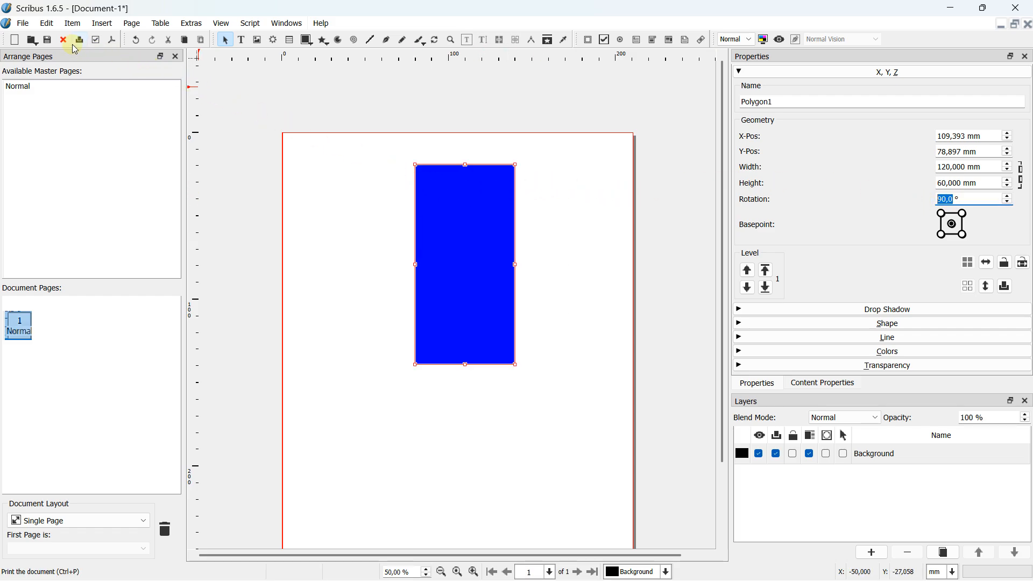
{"action": "left_click", "coordinate": [47, 23]}
{"action": "left_click", "coordinate": [53, 37]}
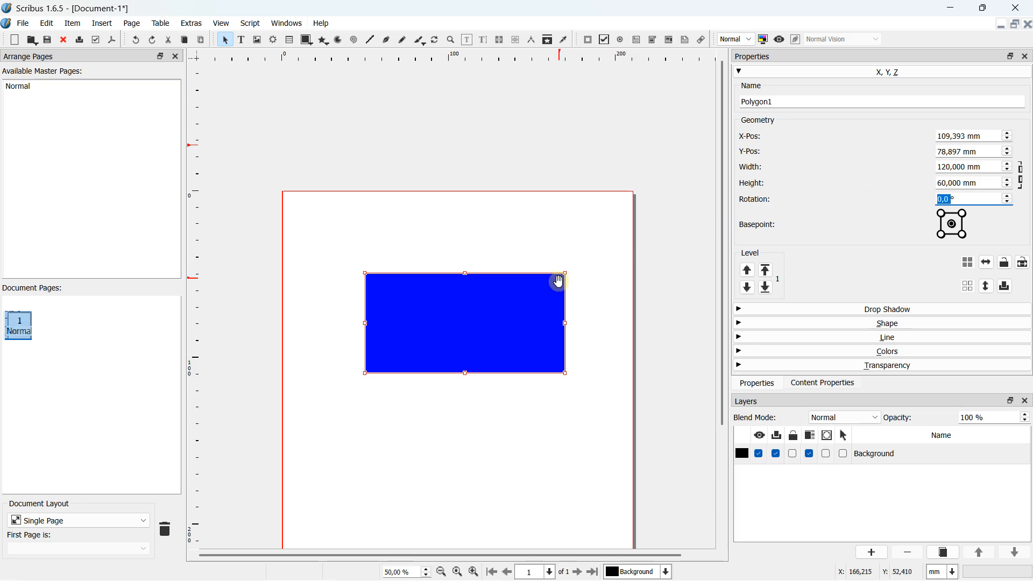
Move the rectangle so its center is at about X 90 mm, Y 57 mm, and open its Shape settings
{"action": "left_click_drag", "start_coordinate": [473, 299], "coordinate": [467, 260]}
{"action": "scroll", "coordinate": [437, 274], "scroll_direction": "up", "scroll_amount": 1}
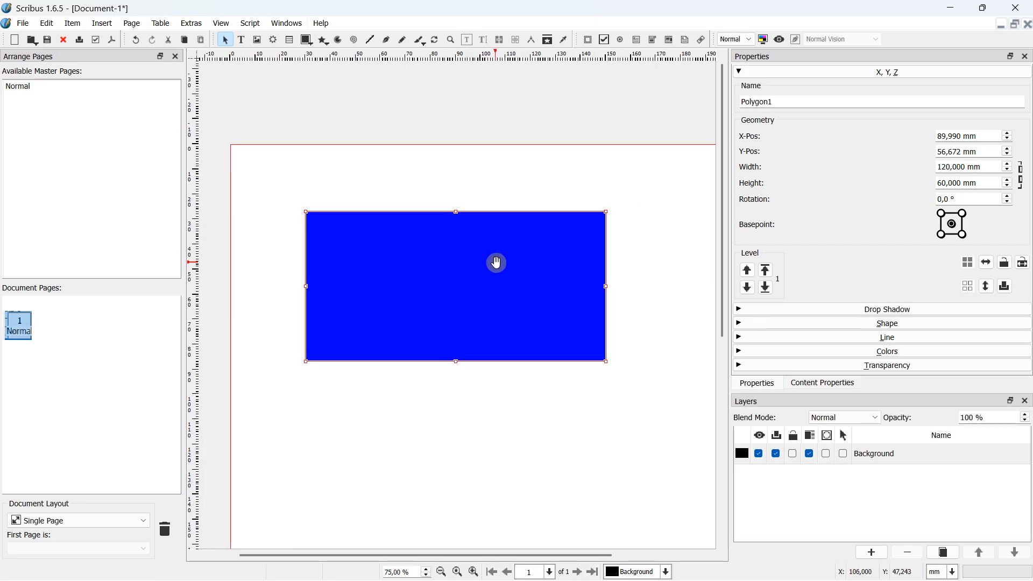
{"action": "left_click", "coordinate": [740, 72]}
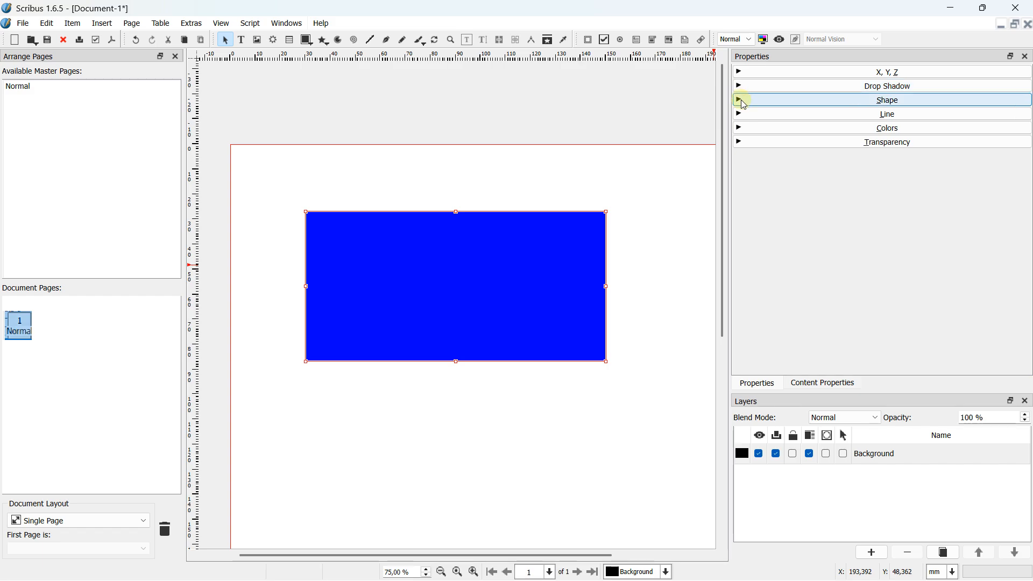
{"action": "left_click", "coordinate": [744, 102]}
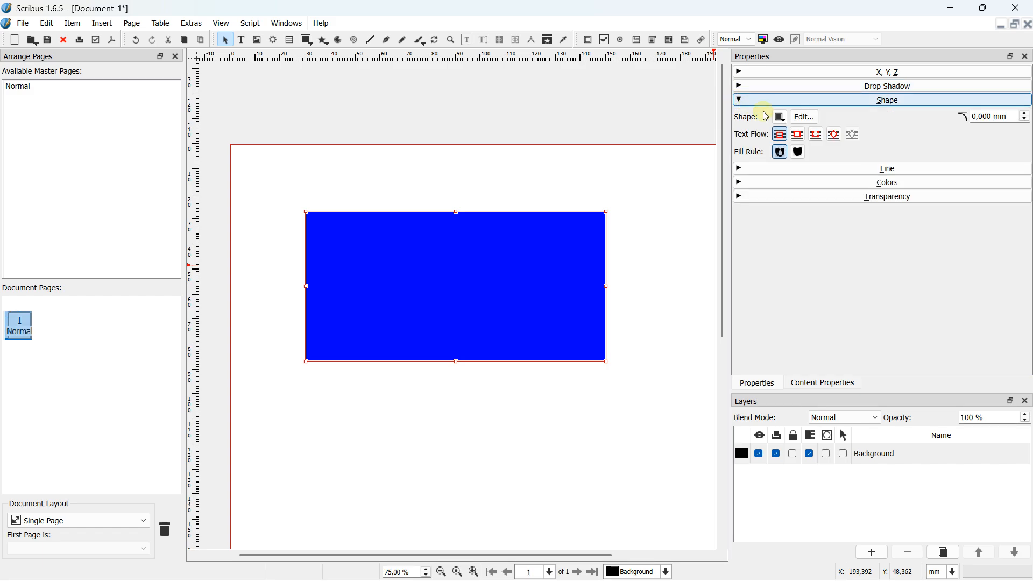
Try the ellipse, right triangle and cross default shapes on the rectangle, and restore the rectangle shape
{"action": "left_click", "coordinate": [781, 117]}
{"action": "mouse_move", "coordinate": [798, 134]}
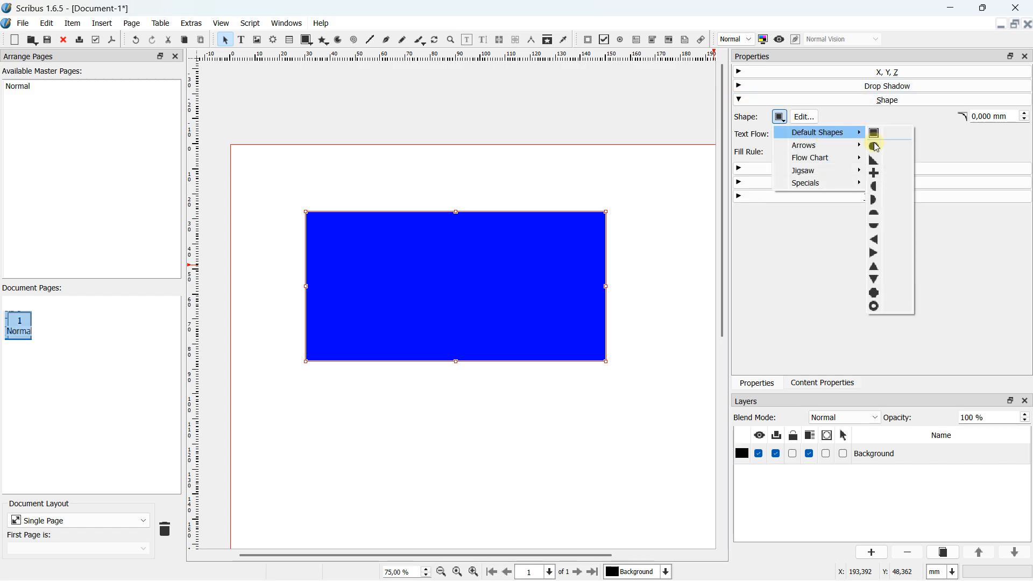
{"action": "left_click", "coordinate": [877, 147]}
{"action": "left_click", "coordinate": [781, 117]}
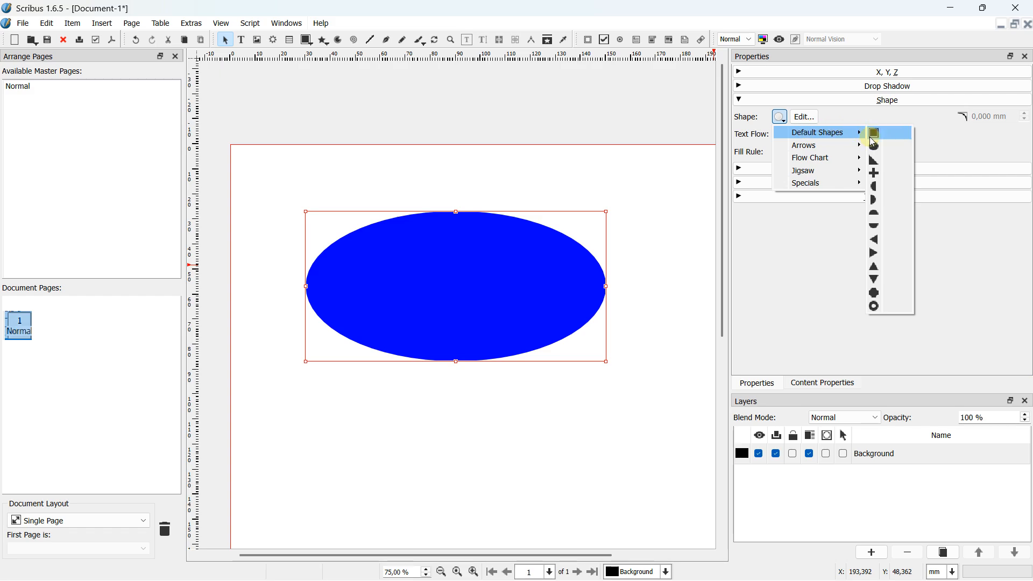
{"action": "left_click", "coordinate": [874, 160]}
{"action": "left_click", "coordinate": [780, 117]}
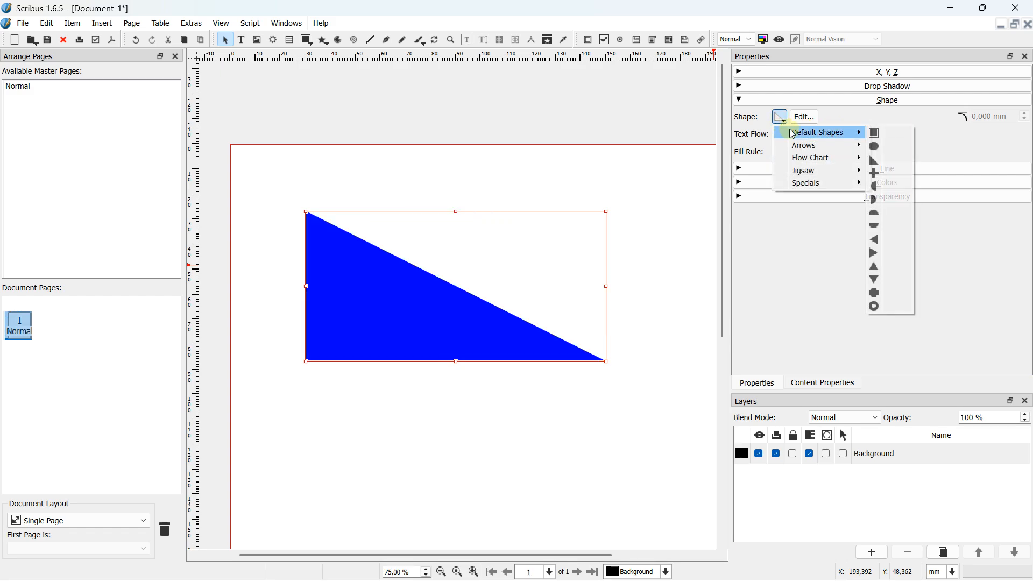
{"action": "left_click", "coordinate": [875, 173]}
{"action": "left_click", "coordinate": [787, 119]}
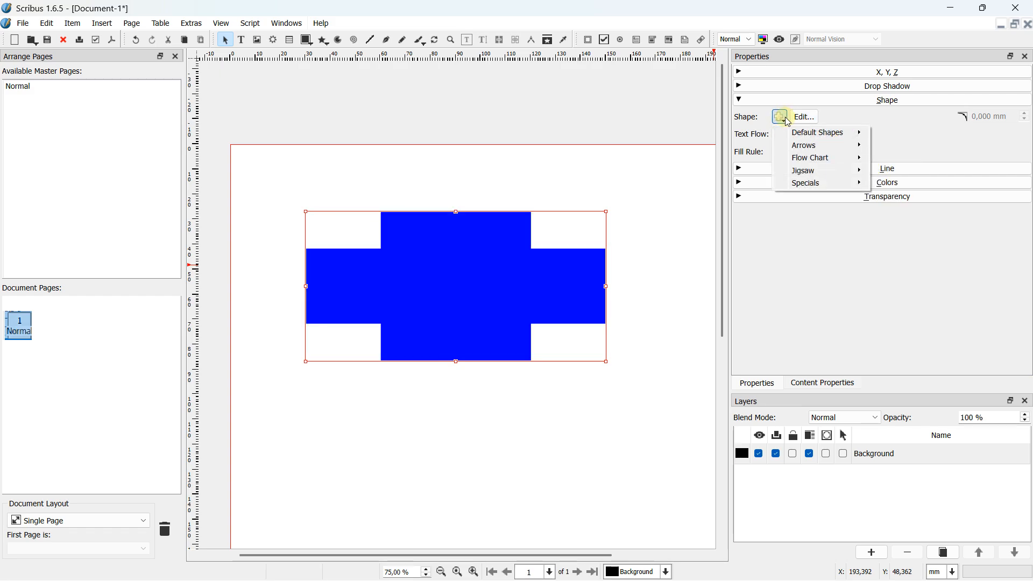
{"action": "left_click", "coordinate": [877, 135]}
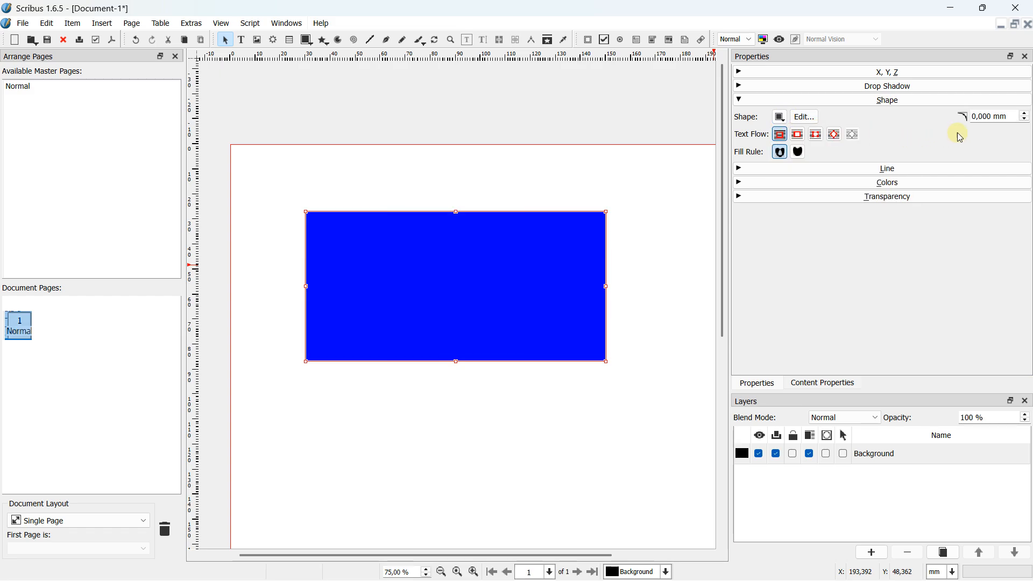
Round the rectangle's corners to a 10 mm radius, and adjust the corner radius to 4 mm
{"action": "left_click", "coordinate": [1021, 113]}
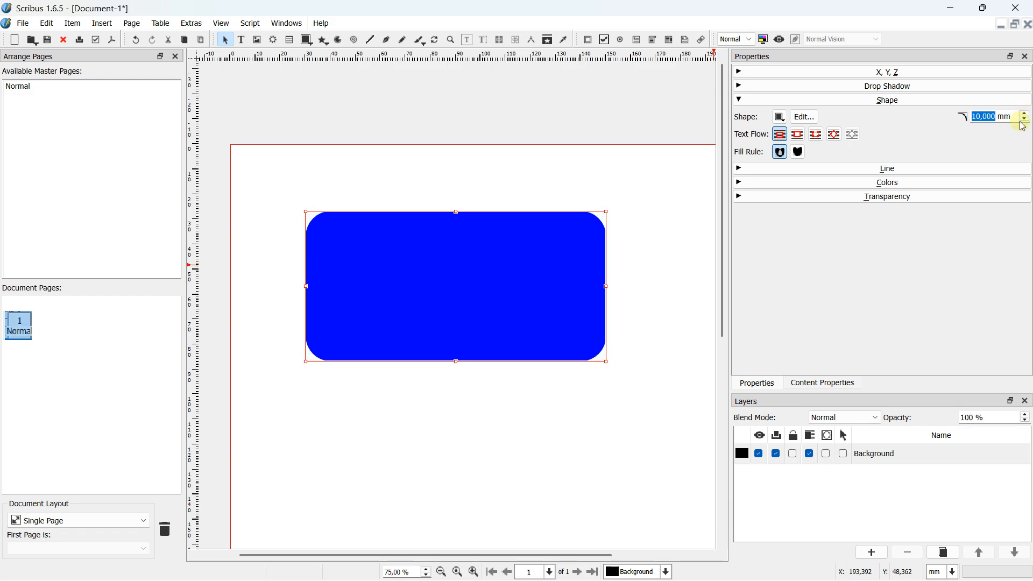
{"action": "scroll", "coordinate": [1023, 124], "scroll_direction": "down", "scroll_amount": 3}
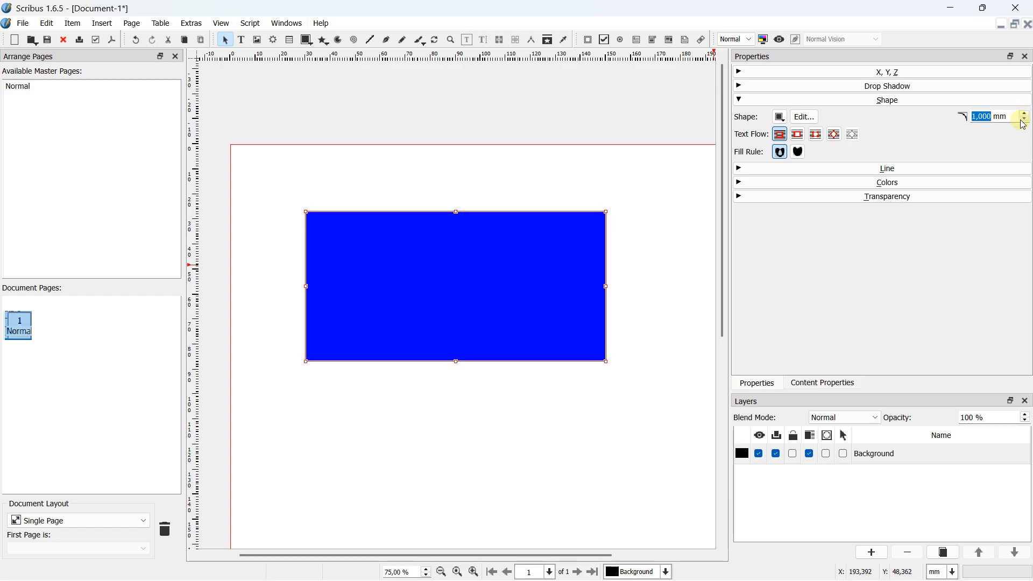
{"action": "left_click", "coordinate": [1023, 122]}
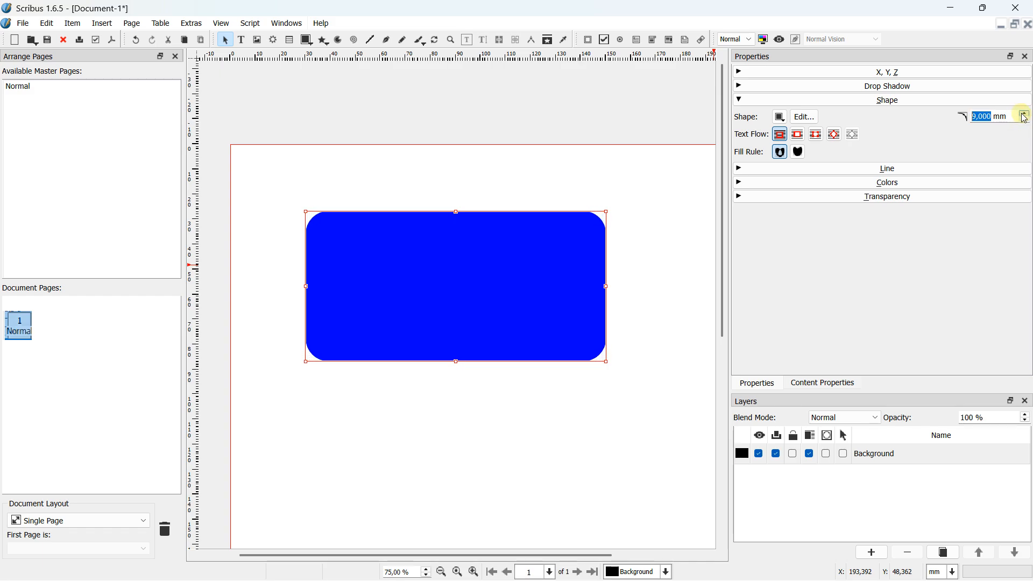
{"action": "left_click", "coordinate": [1023, 121]}
{"action": "left_click", "coordinate": [1023, 121]}
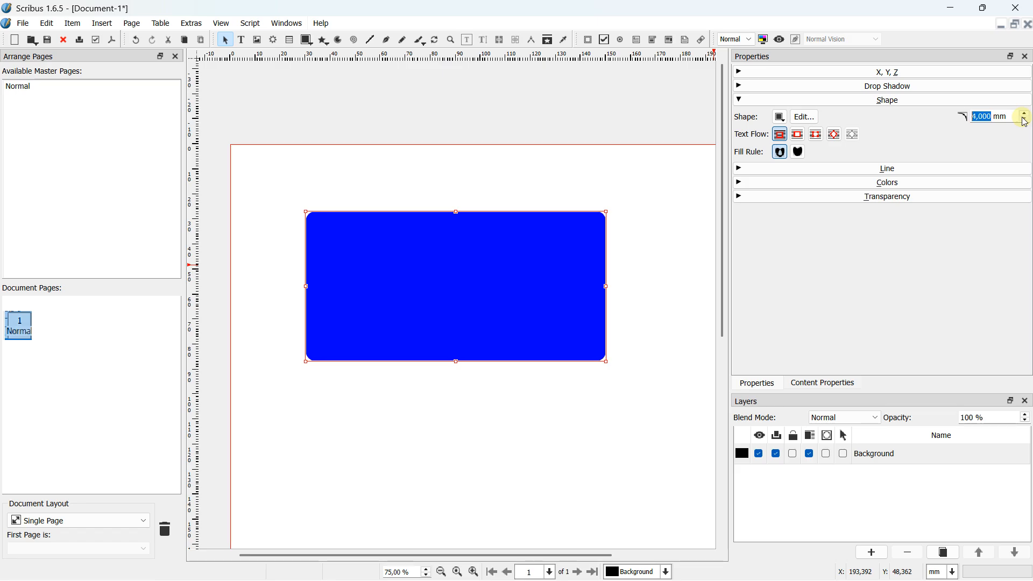
Give the rectangle inward-curved corners by setting a negative corner radius of -8 mm
{"action": "left_click", "coordinate": [1024, 121]}
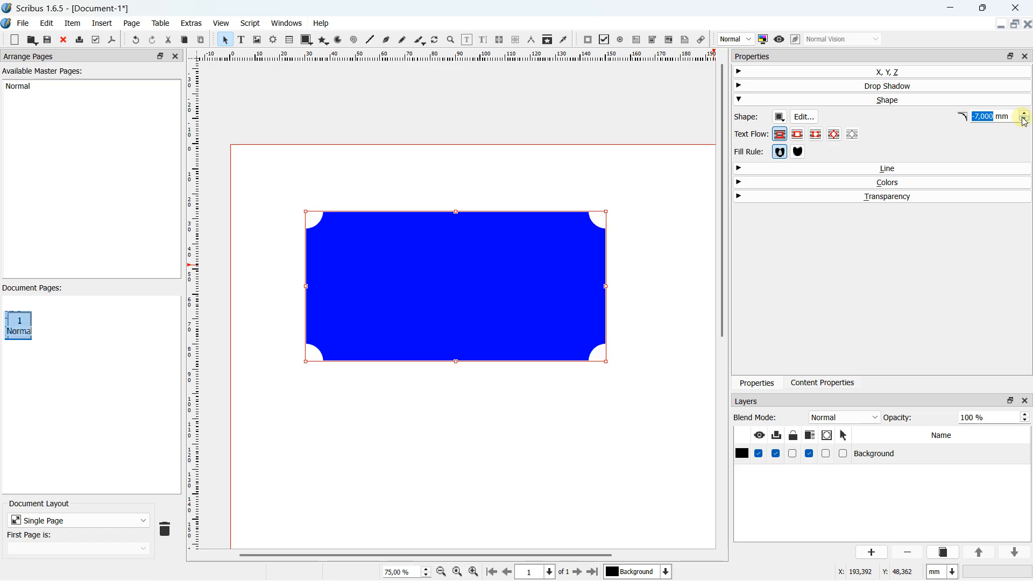
{"action": "left_click", "coordinate": [1024, 120]}
{"action": "left_click", "coordinate": [1024, 120]}
{"action": "left_click", "coordinate": [1024, 120]}
{"action": "left_click", "coordinate": [1024, 114]}
{"action": "left_click", "coordinate": [1024, 114]}
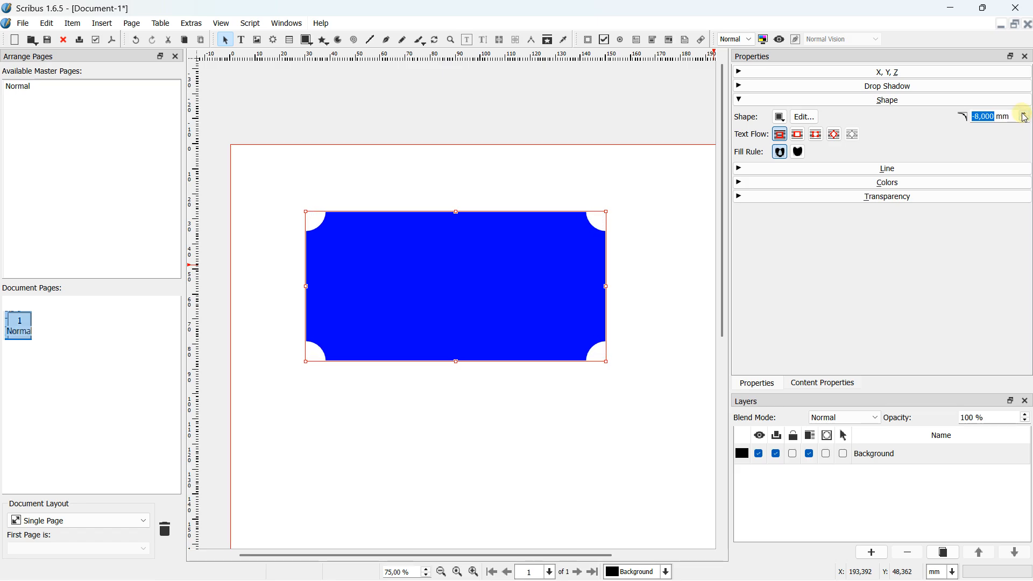
Raise the rectangle's corner radius to 12 mm for outward-rounded corners
{"action": "left_click", "coordinate": [1024, 114]}
{"action": "left_click", "coordinate": [1024, 115]}
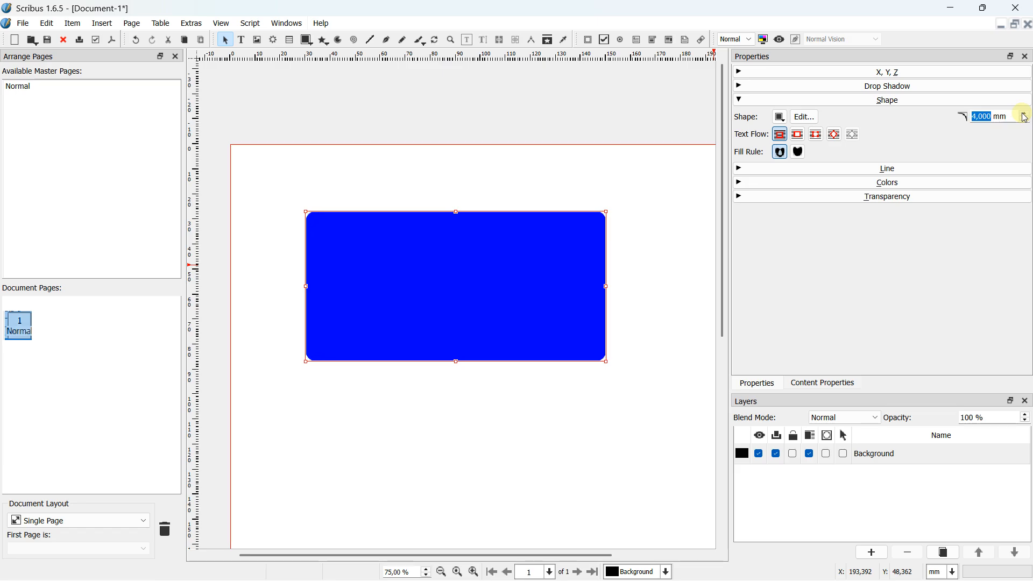
{"action": "left_click", "coordinate": [1024, 115]}
{"action": "left_click", "coordinate": [1024, 115]}
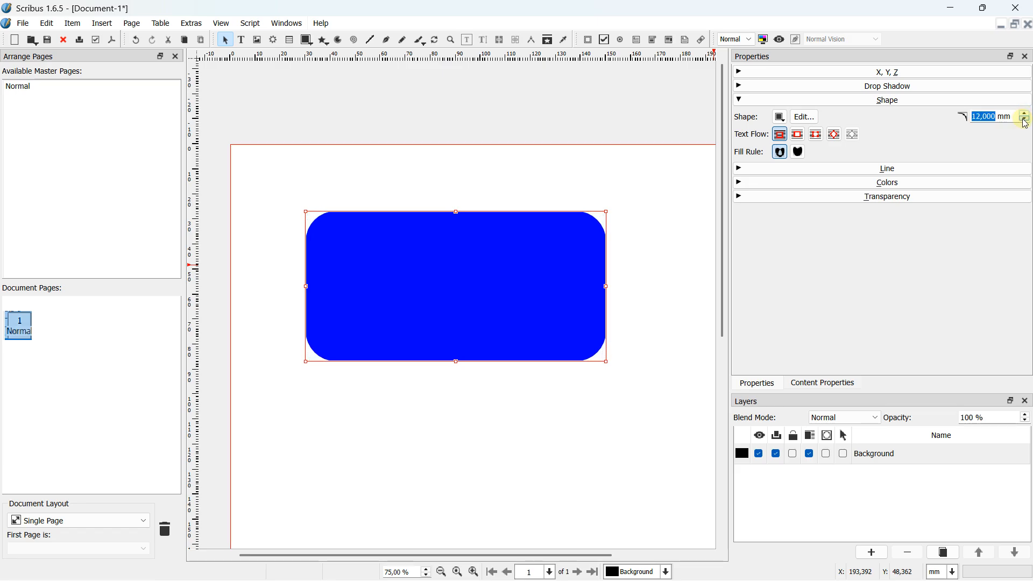
Reset the rectangle's corner radius to 0 mm
{"action": "left_click", "coordinate": [1024, 121]}
{"action": "left_click", "coordinate": [1024, 121]}
{"action": "left_click", "coordinate": [1024, 121]}
{"action": "left_click", "coordinate": [1024, 120]}
{"action": "left_click", "coordinate": [1024, 121]}
{"action": "left_click", "coordinate": [1024, 121]}
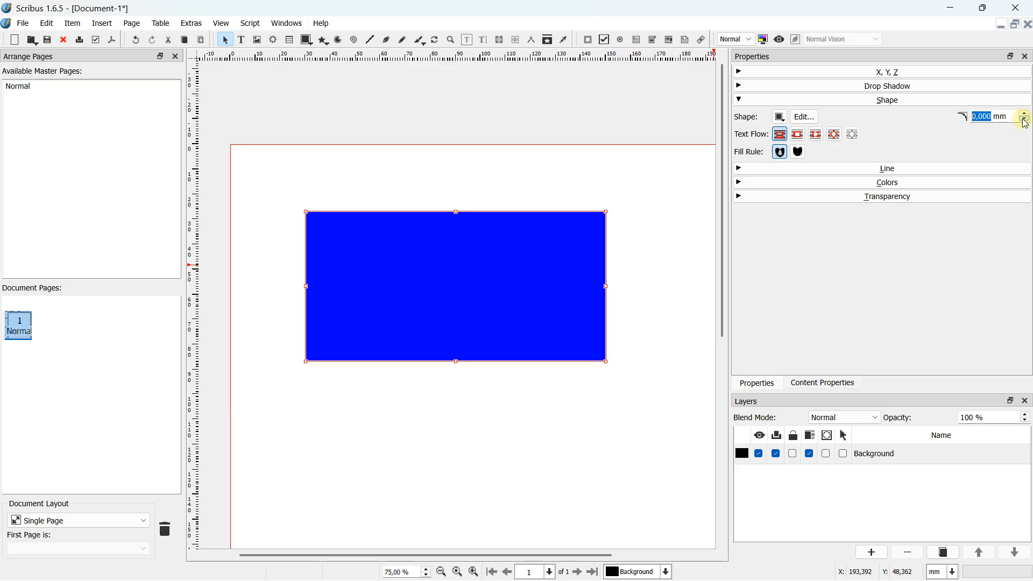
Reshape the blue rectangle into an irregular quadrilateral by moving its four corner nodes, and confirm the node edits
{"action": "double_click", "coordinate": [565, 231]}
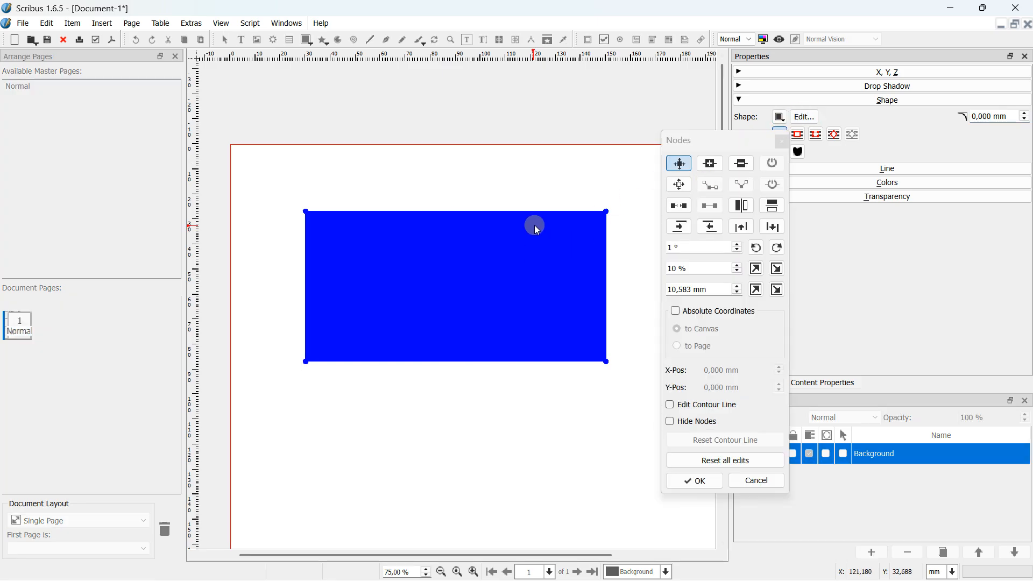
{"action": "left_click", "coordinate": [781, 141]}
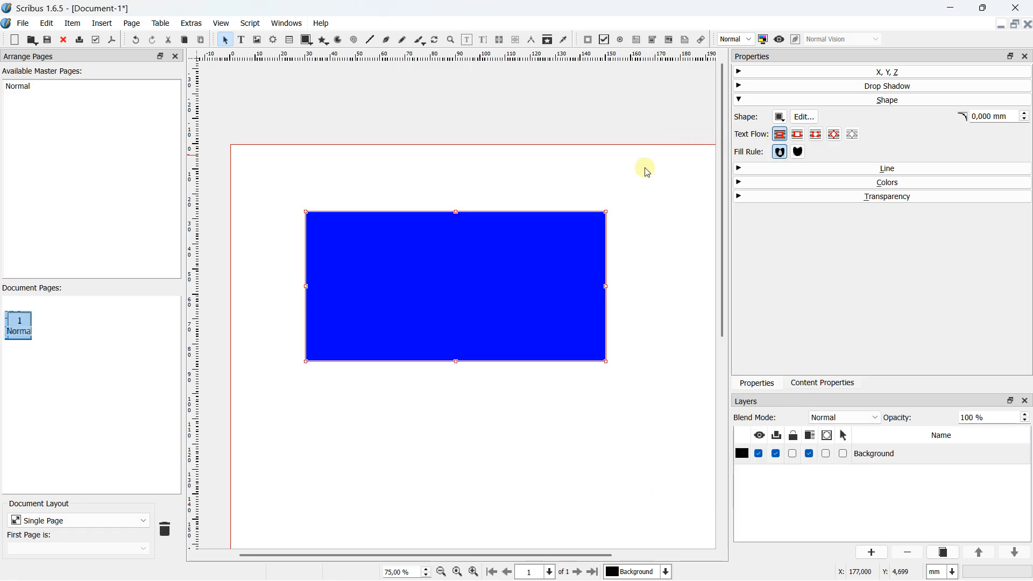
{"action": "double_click", "coordinate": [563, 235]}
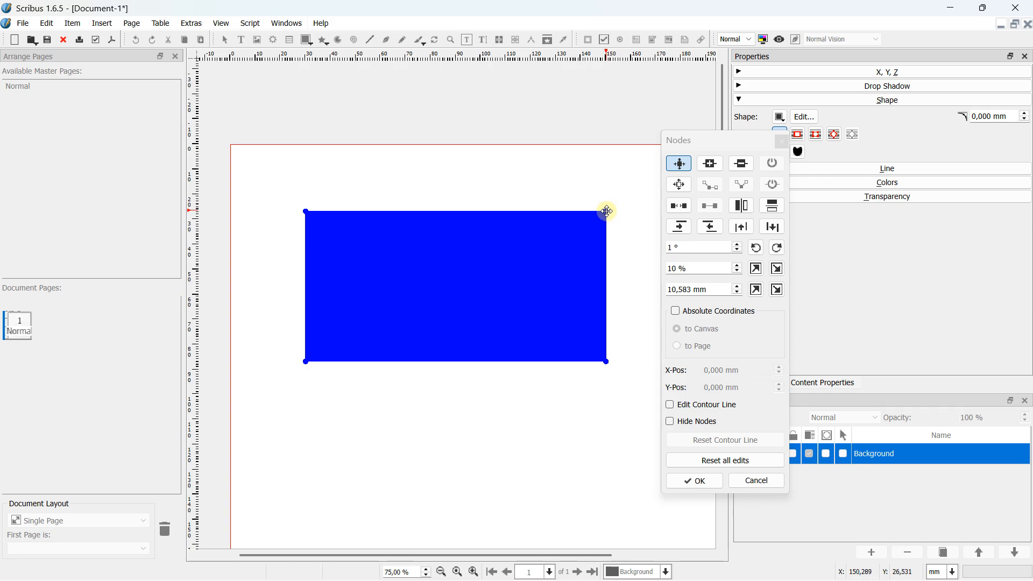
{"action": "left_click_drag", "start_coordinate": [606, 211], "coordinate": [624, 200]}
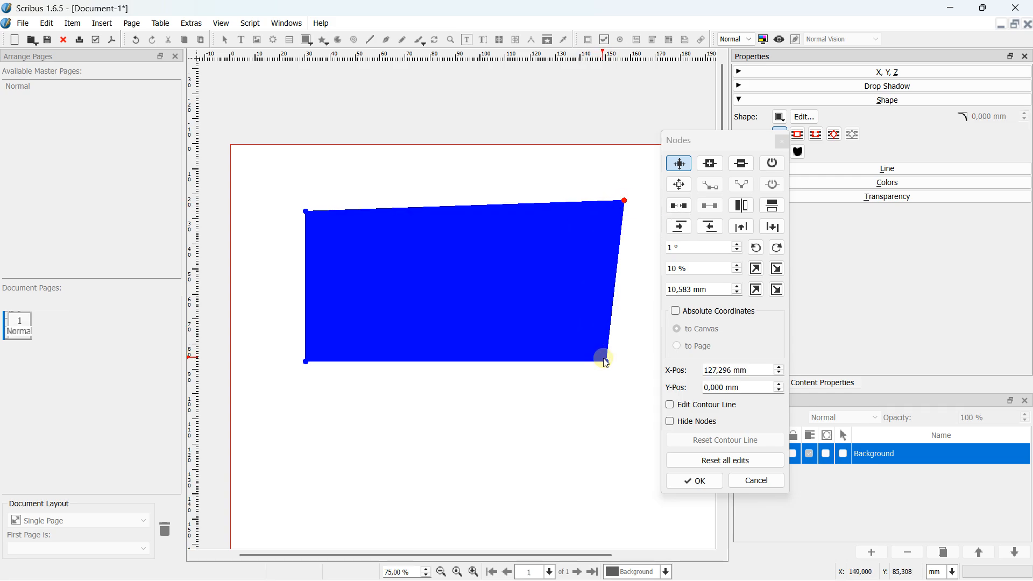
{"action": "left_click_drag", "start_coordinate": [606, 362], "coordinate": [583, 370]}
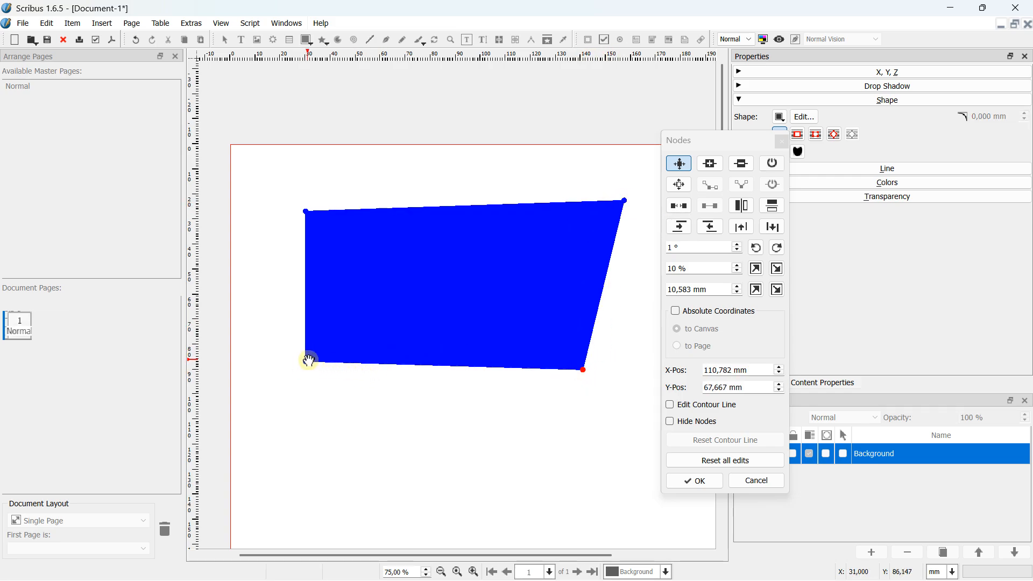
{"action": "left_click_drag", "start_coordinate": [309, 360], "coordinate": [333, 342]}
{"action": "left_click", "coordinate": [305, 212]}
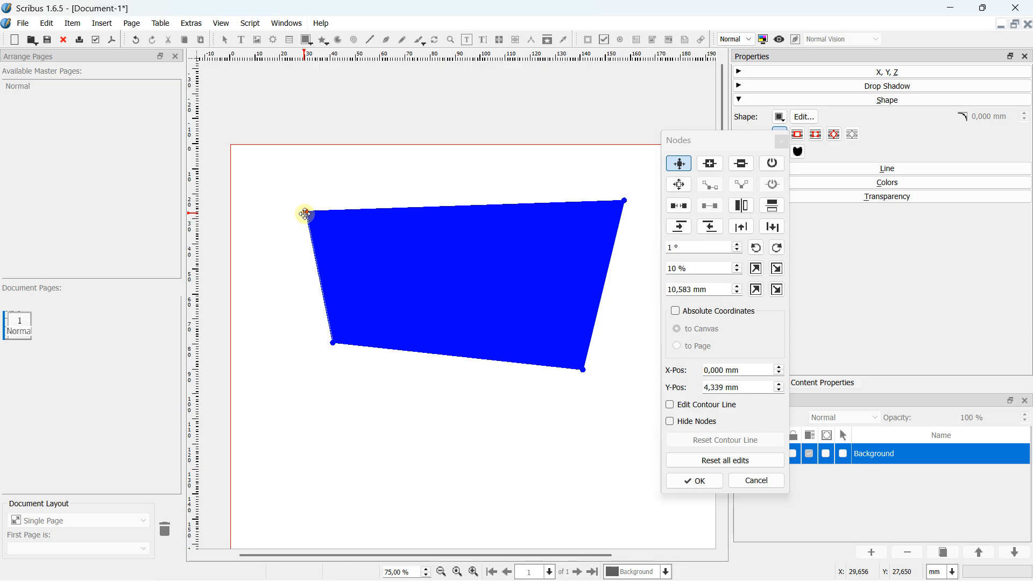
{"action": "mouse_move", "coordinate": [305, 214]}
{"action": "left_mouse_down"}
{"action": "mouse_move", "coordinate": [322, 223]}
{"action": "mouse_move", "coordinate": [309, 204]}
{"action": "left_mouse_up"}
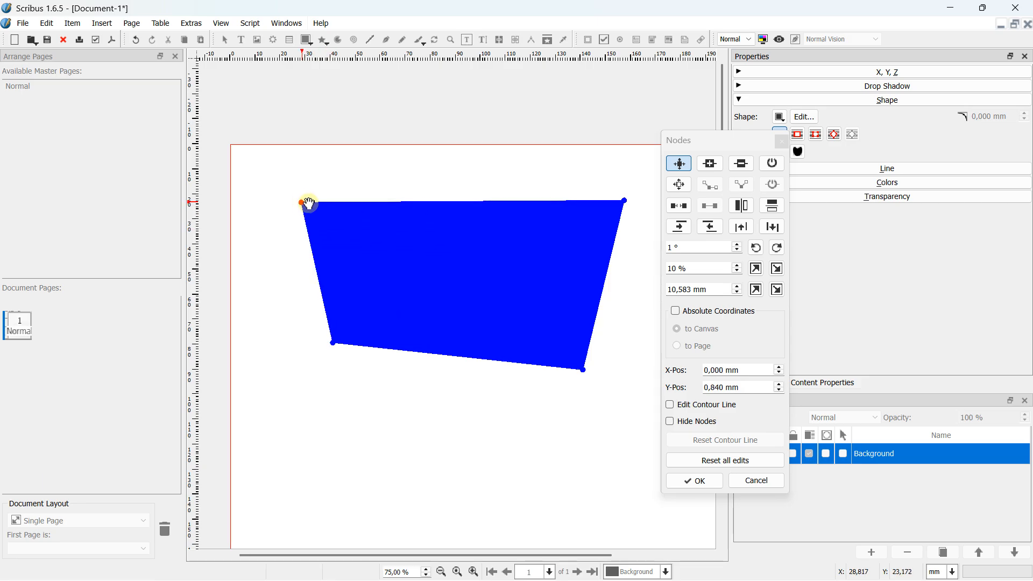
{"action": "left_click", "coordinate": [694, 480]}
Delete the reshaped blue quadrilateral from the page
{"action": "left_click", "coordinate": [648, 293]}
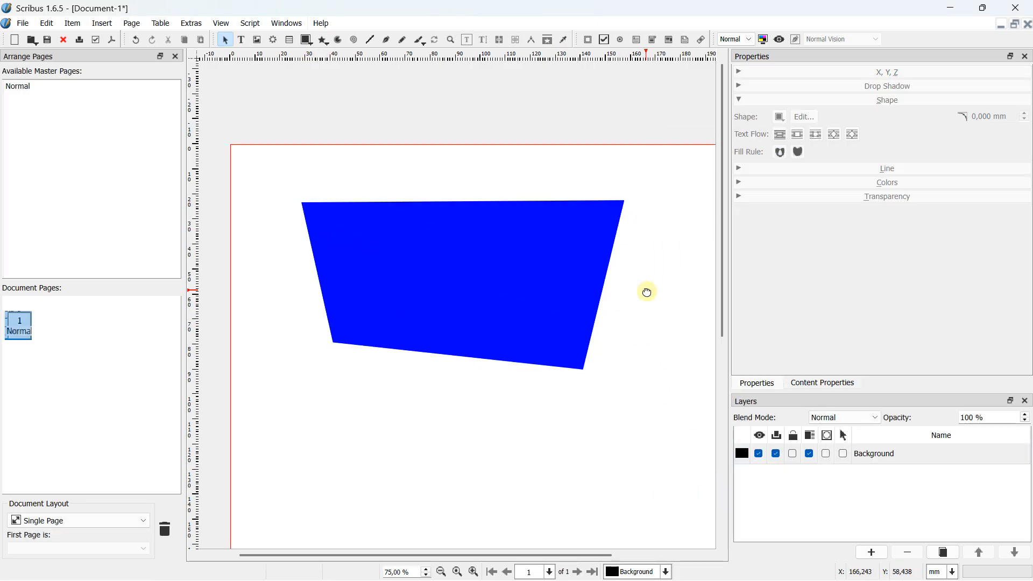
{"action": "left_click", "coordinate": [508, 232]}
{"action": "key", "text": "Delete"}
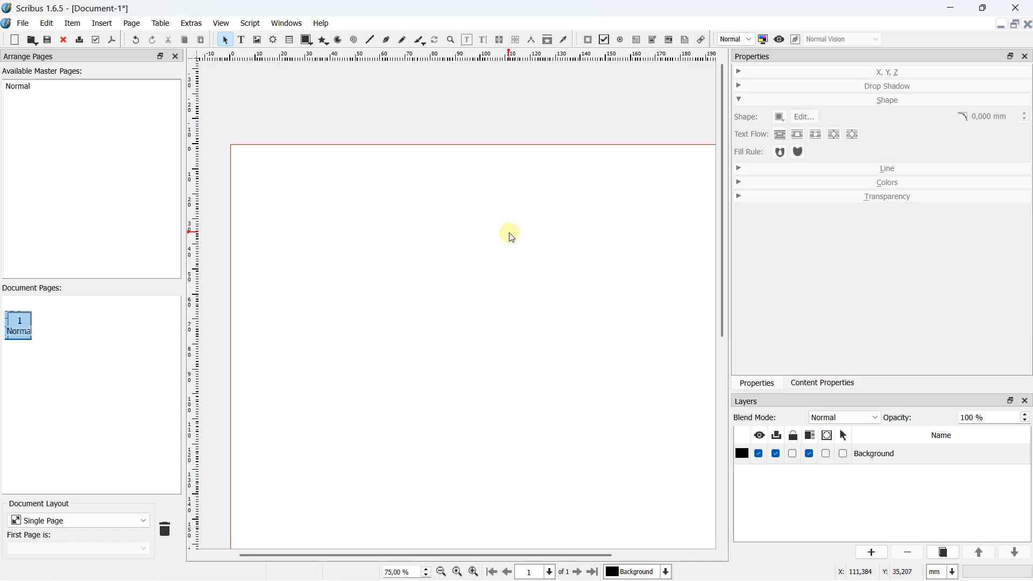
Draw a circle about 99 mm in diameter on the page using the default ellipse shape
{"action": "left_click", "coordinate": [315, 43]}
{"action": "mouse_move", "coordinate": [344, 55]}
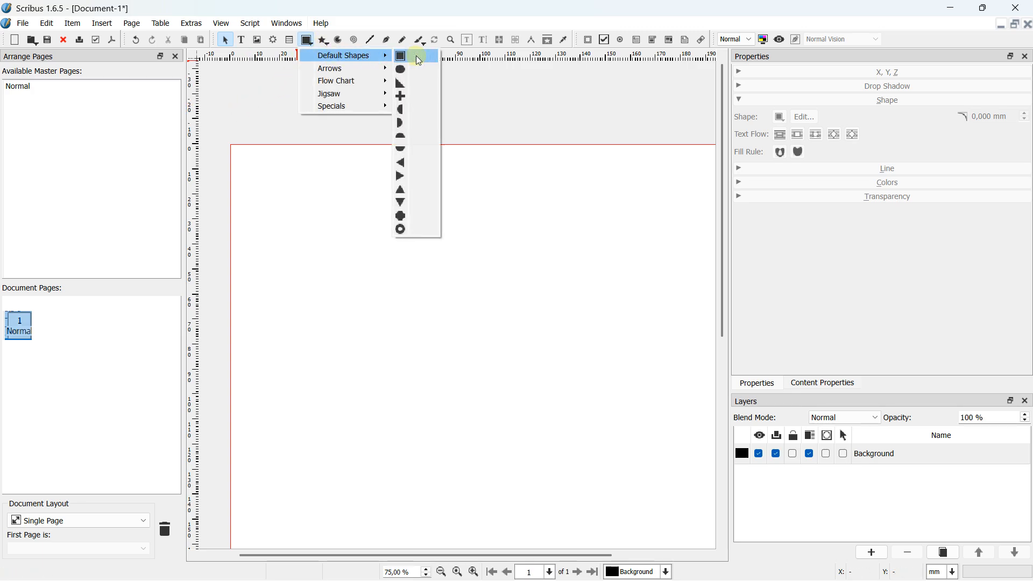
{"action": "left_click", "coordinate": [418, 69]}
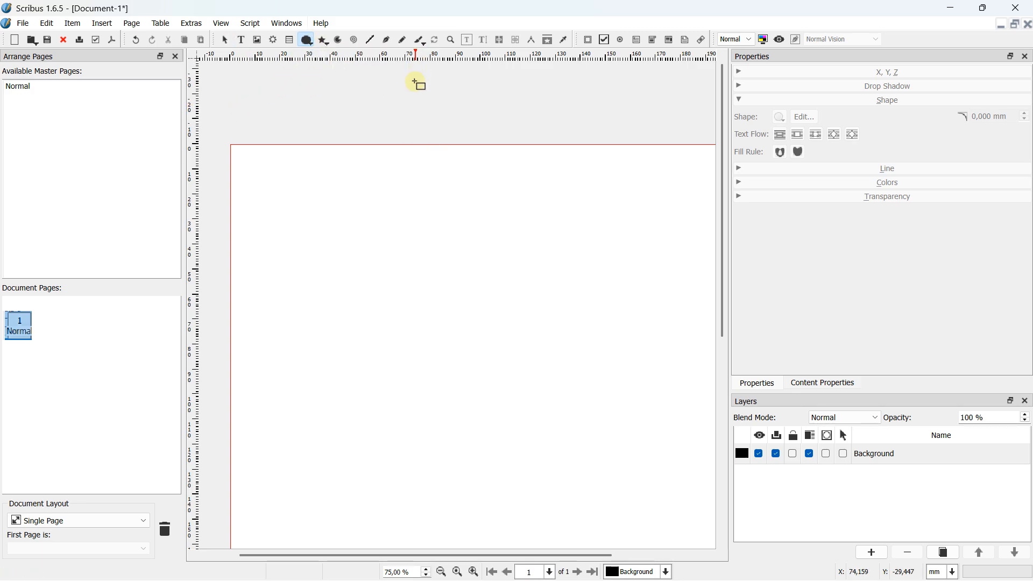
{"action": "scroll", "coordinate": [398, 226], "scroll_direction": "down", "scroll_amount": 1}
{"action": "left_click_drag", "start_coordinate": [390, 215], "coordinate": [365, 175]}
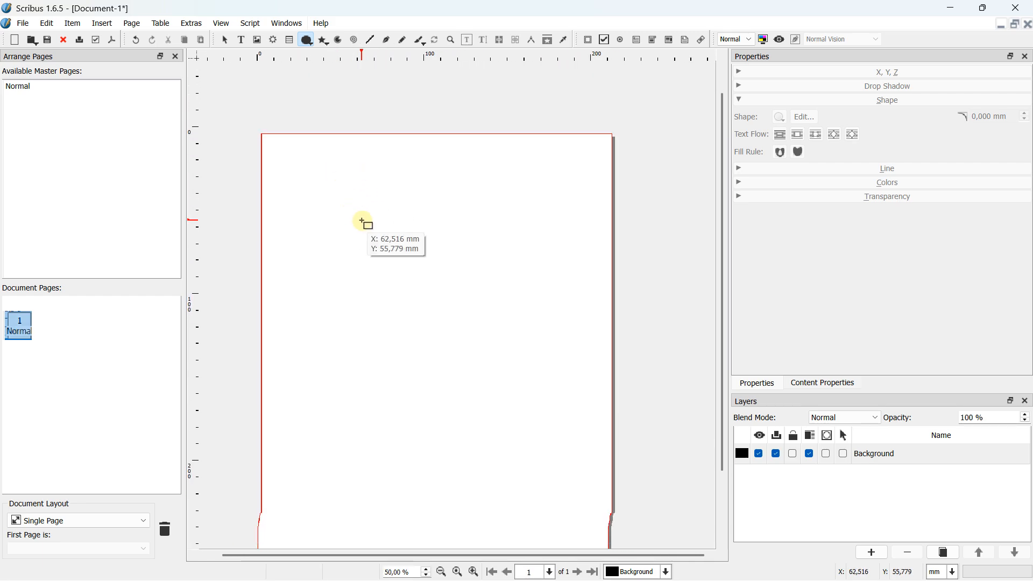
{"action": "left_click_drag", "start_coordinate": [363, 221], "coordinate": [529, 337]}
{"action": "scroll", "coordinate": [461, 293], "scroll_direction": "up", "scroll_amount": 1}
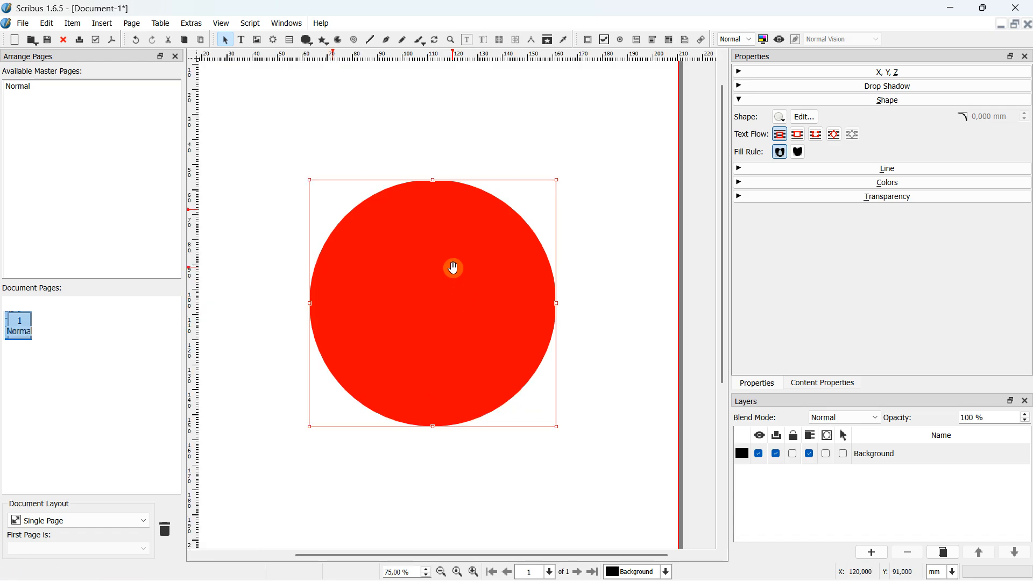
Try Magenta, Green, Cyan and Cool Black as the circle's fill color, and settle on Blue
{"action": "left_click", "coordinate": [736, 100]}
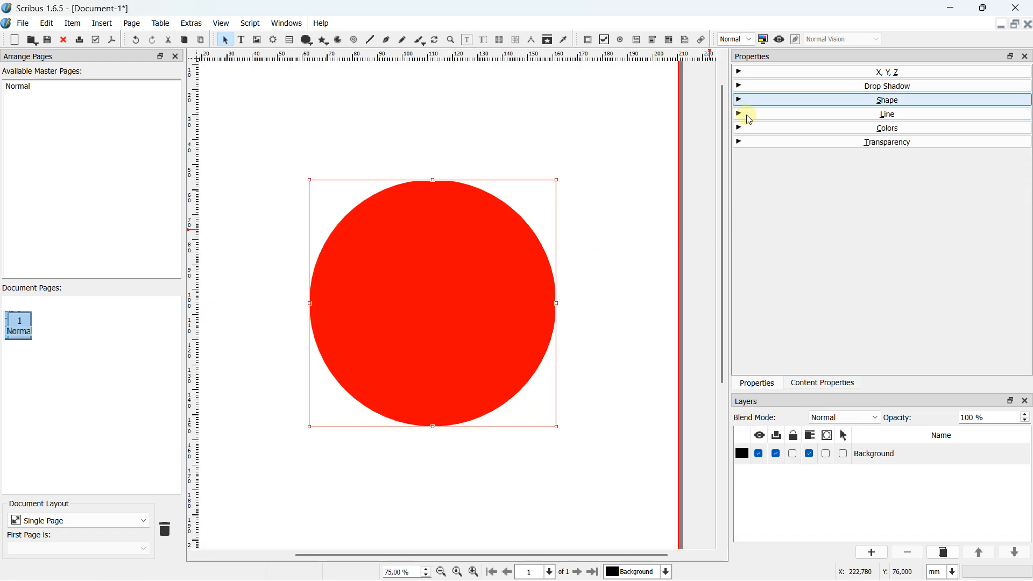
{"action": "left_click", "coordinate": [738, 128]}
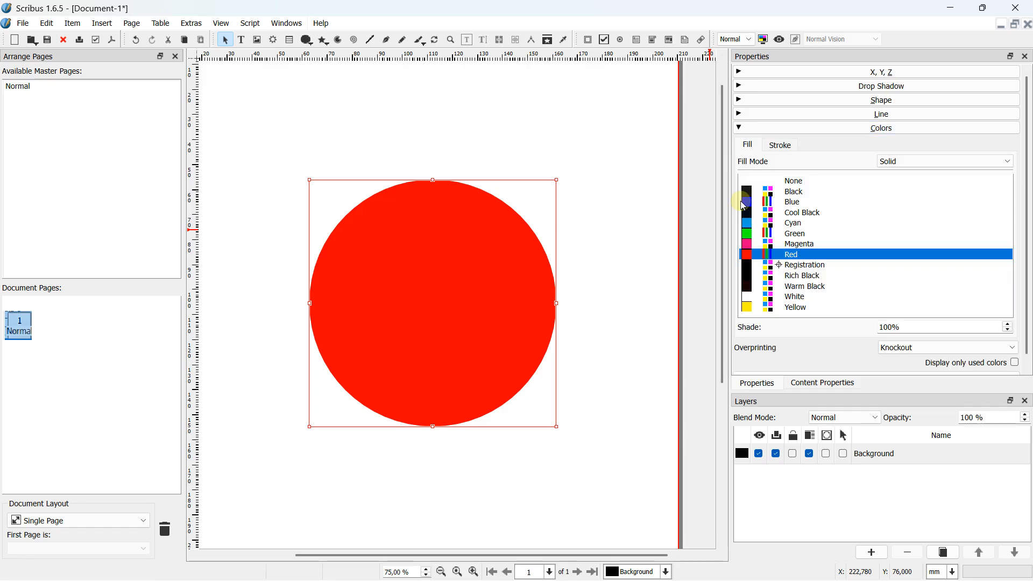
{"action": "left_click", "coordinate": [790, 244]}
{"action": "left_click", "coordinate": [791, 233]}
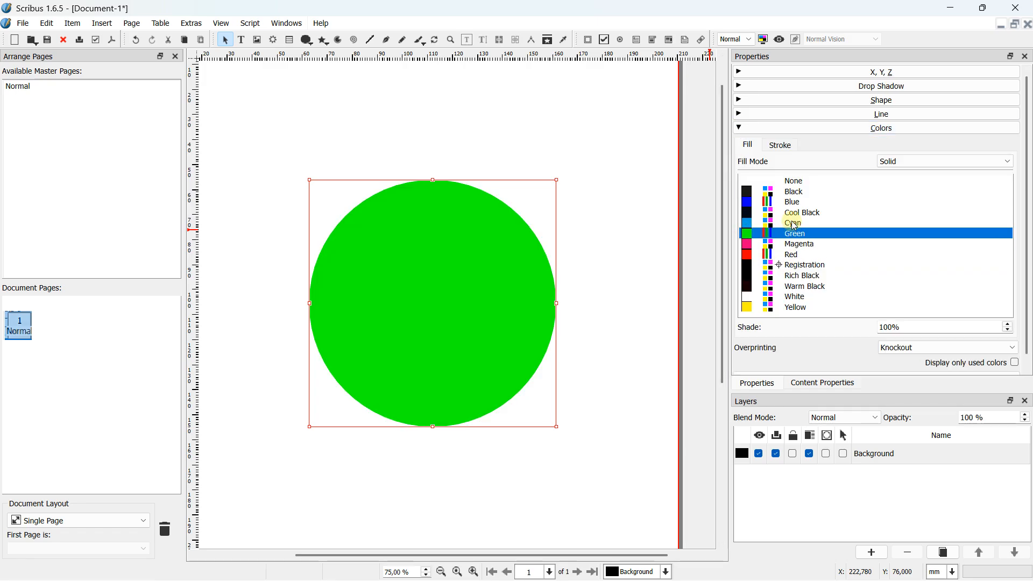
{"action": "left_click", "coordinate": [793, 221]}
{"action": "left_click", "coordinate": [793, 213]}
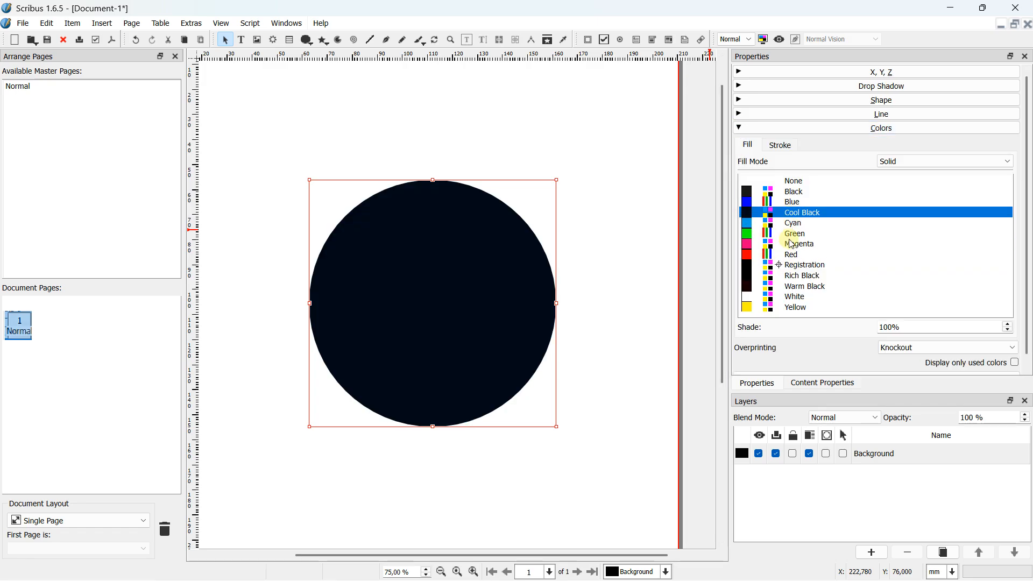
{"action": "left_click", "coordinate": [796, 202]}
Give the circle a Red stroke with a line width of 10 mm
{"action": "left_click", "coordinate": [781, 145]}
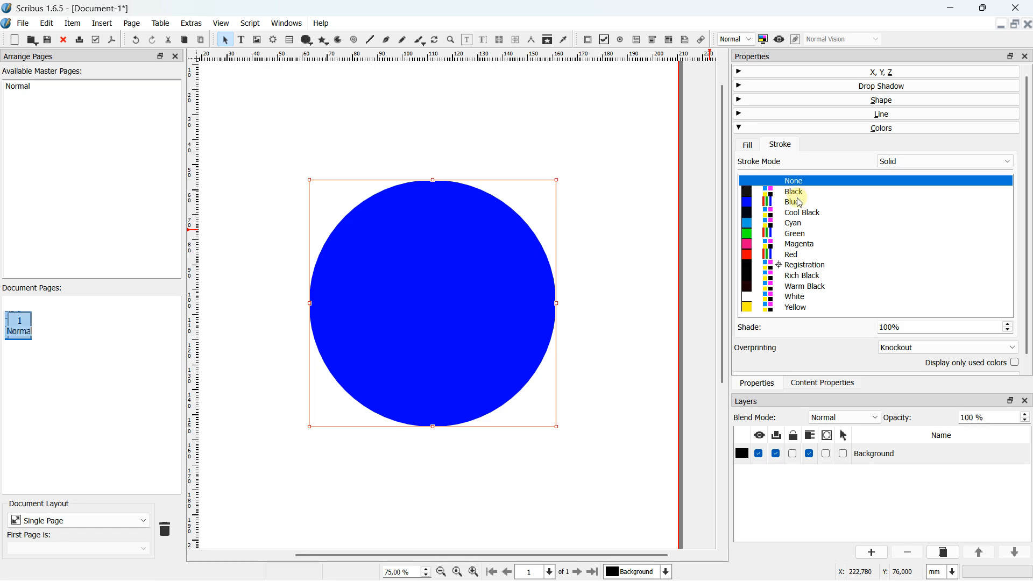
{"action": "left_click", "coordinate": [800, 255]}
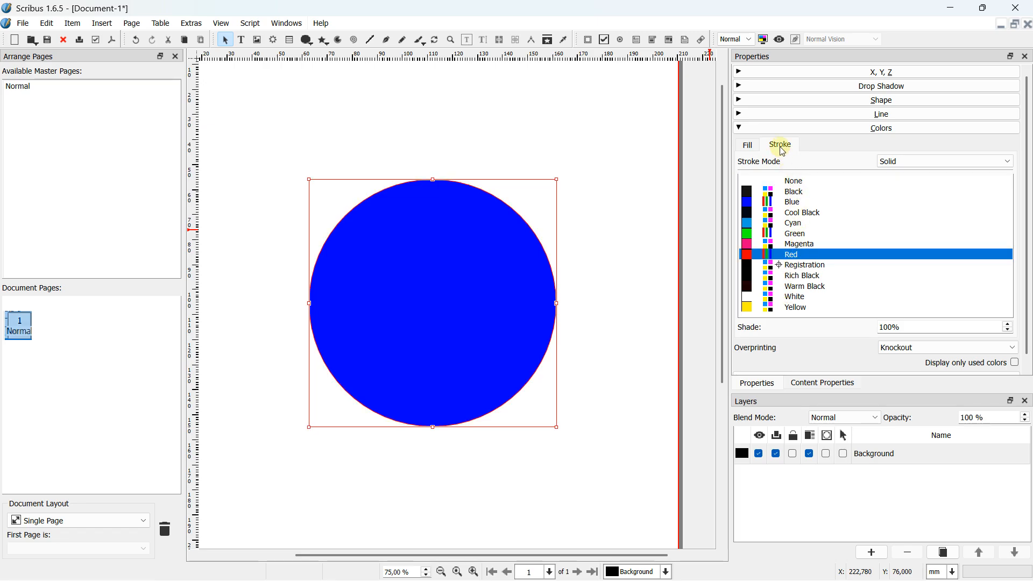
{"action": "left_click", "coordinate": [808, 114]}
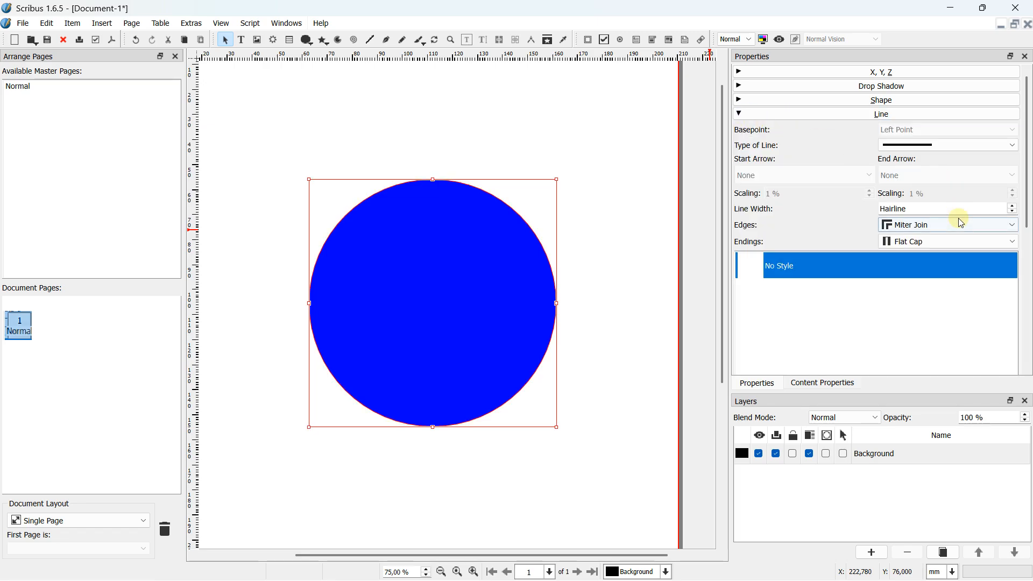
{"action": "left_click", "coordinate": [1012, 205]}
{"action": "left_click", "coordinate": [1011, 205]}
{"action": "left_click", "coordinate": [1012, 205]}
{"action": "left_click", "coordinate": [1011, 205]}
{"action": "left_click", "coordinate": [1011, 205]}
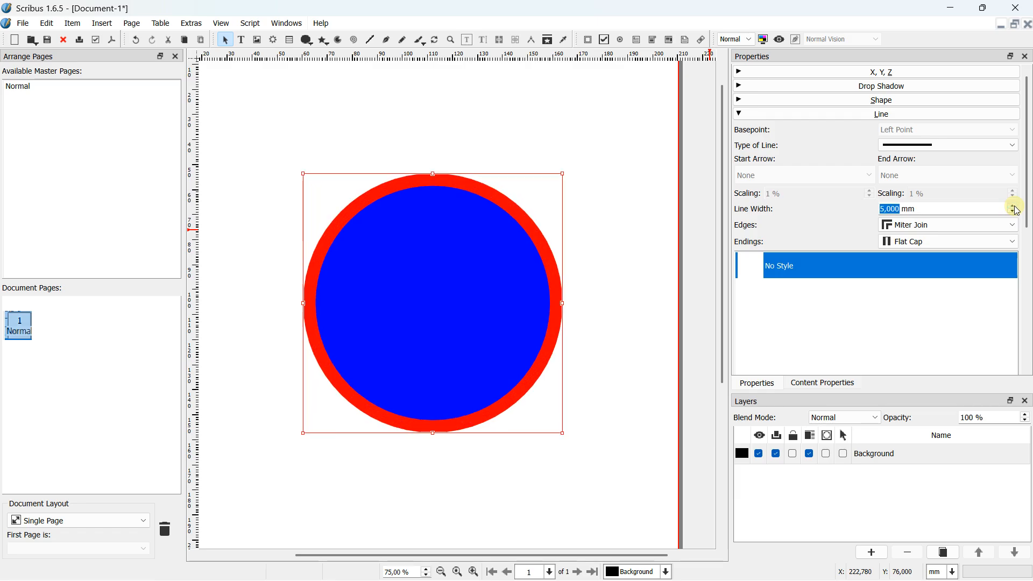
{"action": "left_click", "coordinate": [1013, 206]}
{"action": "left_click", "coordinate": [1014, 206]}
{"action": "left_click", "coordinate": [1014, 206]}
{"action": "left_click", "coordinate": [1013, 206]}
{"action": "left_click", "coordinate": [1014, 206]}
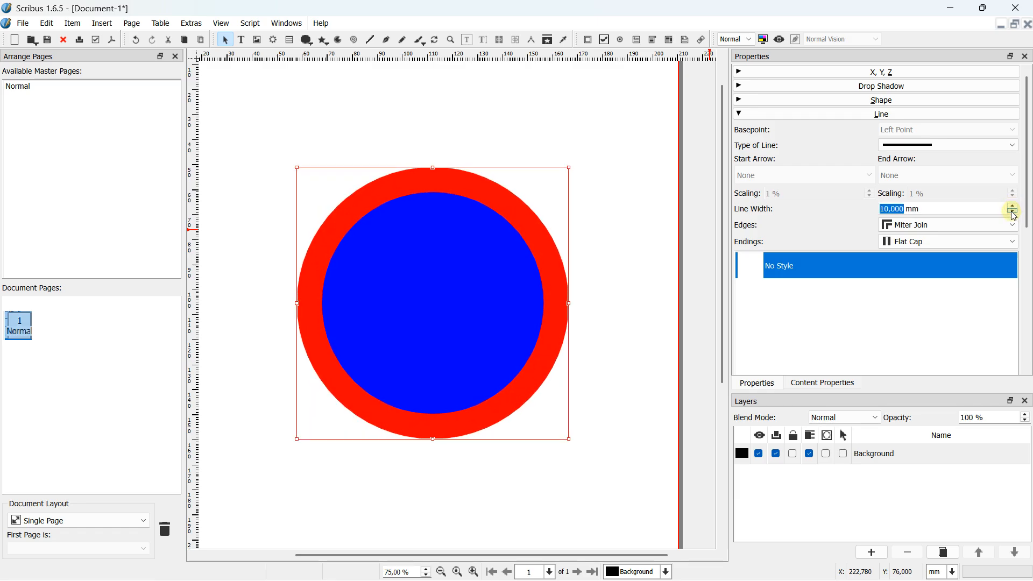
Remove the circle's fill color, and give the circle a Cyan fill instead
{"action": "left_click", "coordinate": [738, 113]}
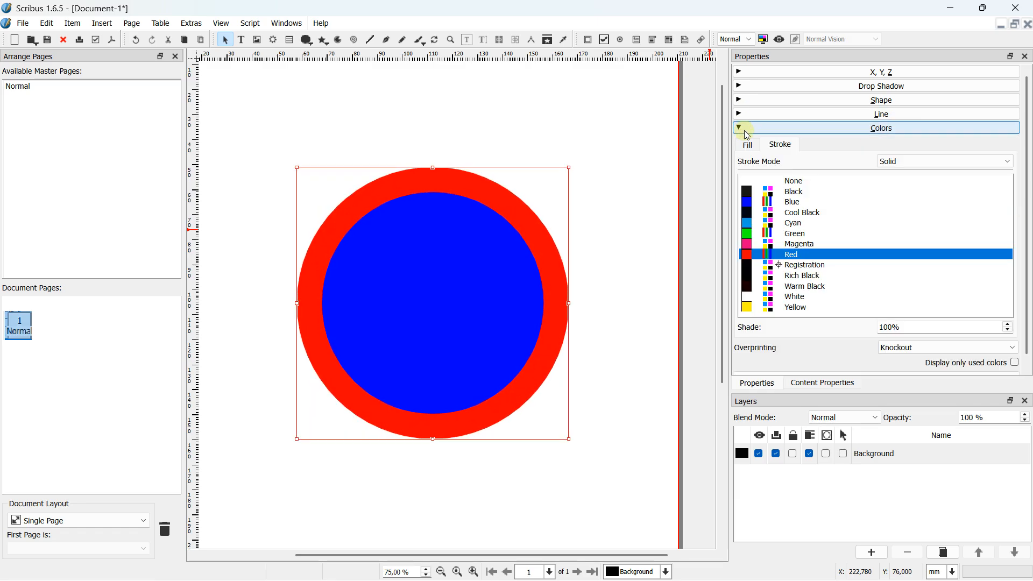
{"action": "left_click", "coordinate": [749, 144]}
{"action": "left_click", "coordinate": [772, 182]}
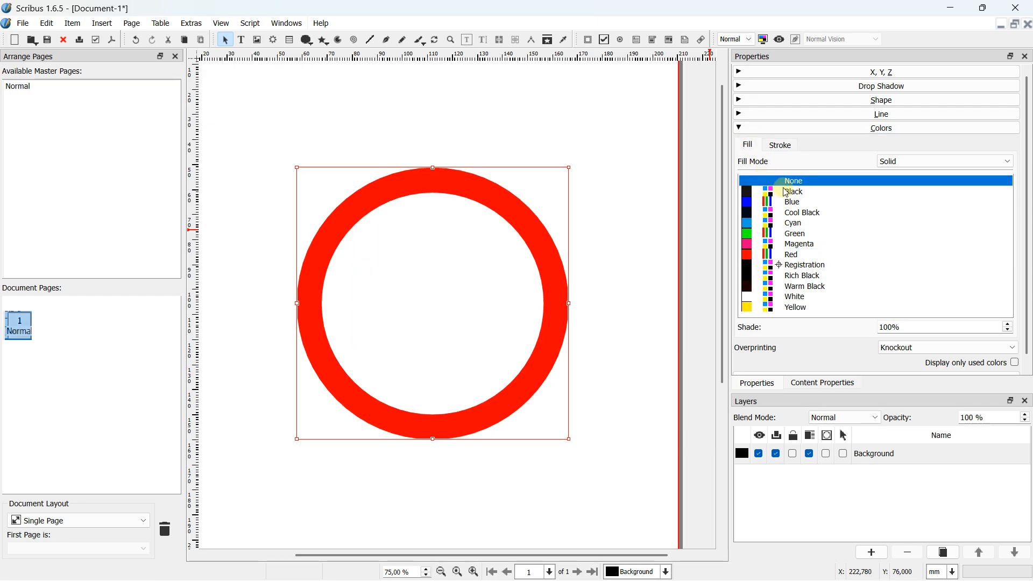
{"action": "left_click", "coordinate": [790, 225]}
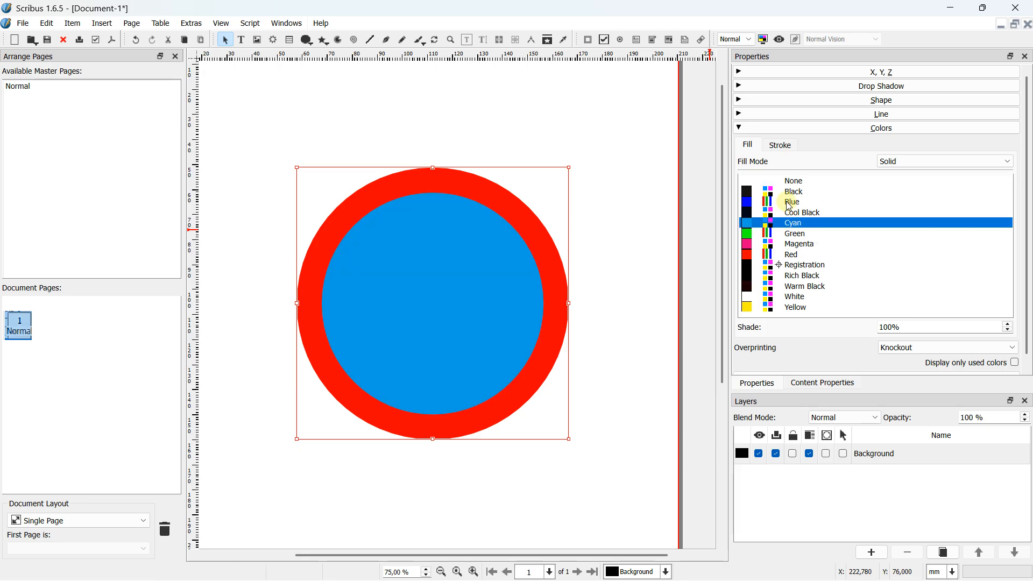
Set the circle's stroke color to None and reduce its line width to 5 mm
{"action": "left_click", "coordinate": [779, 146]}
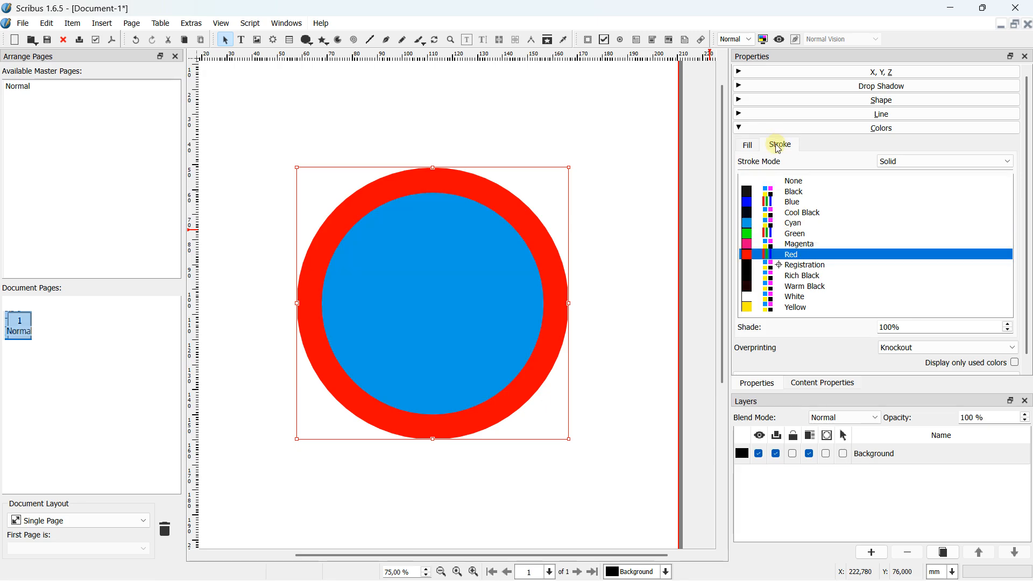
{"action": "left_click", "coordinate": [779, 185]}
{"action": "left_click", "coordinate": [812, 114]}
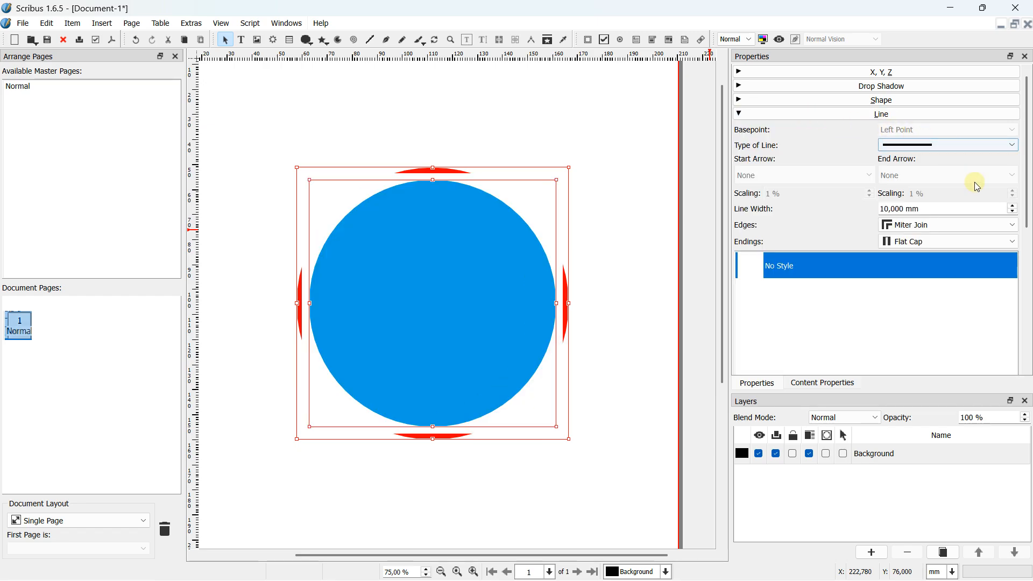
{"action": "left_click", "coordinate": [1013, 216]}
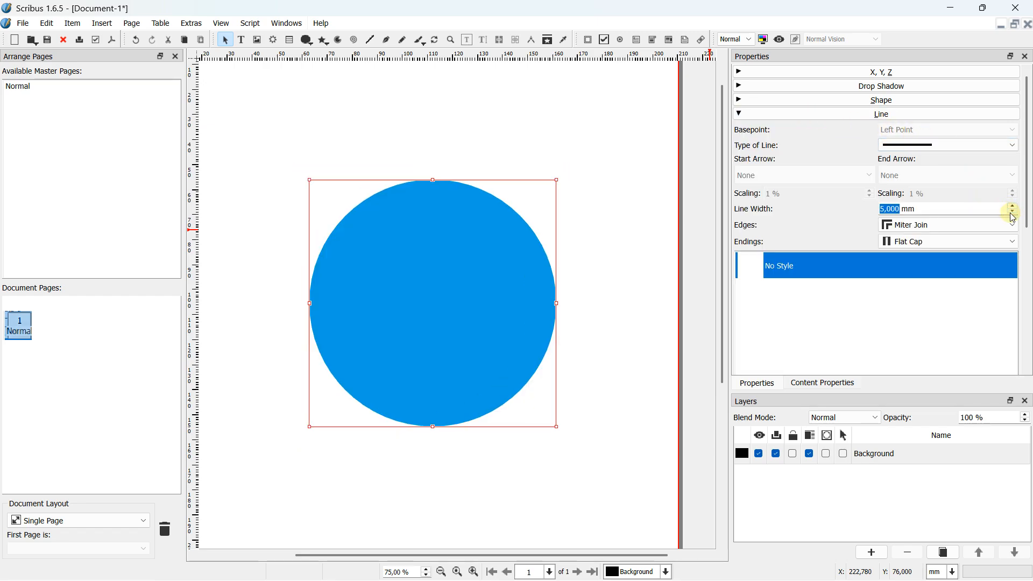
{"action": "left_click", "coordinate": [740, 114]}
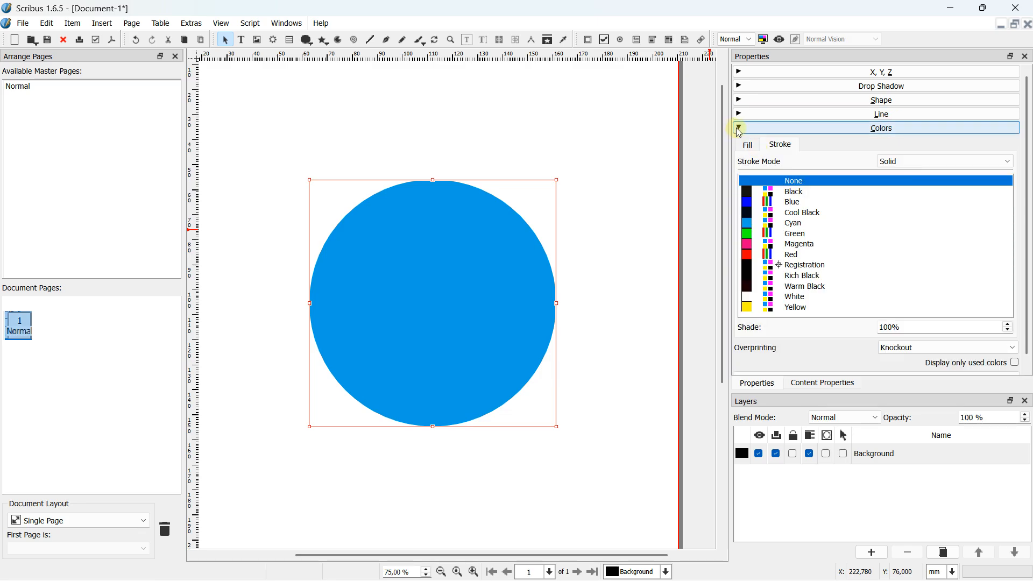
{"action": "left_click", "coordinate": [740, 130]}
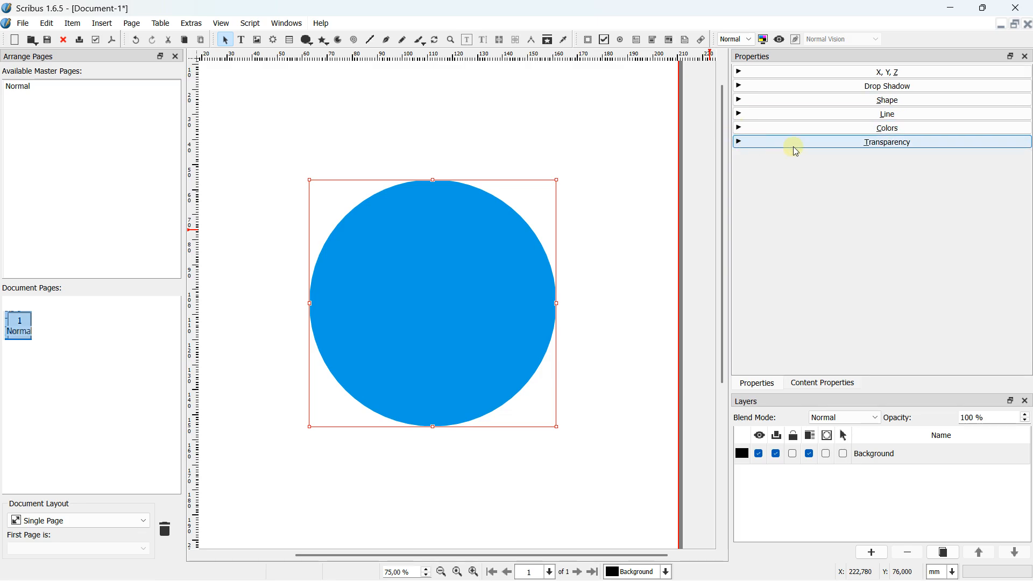
Open the circle's nodes for editing, and leave node editing without changing the shape
{"action": "left_click", "coordinate": [741, 101]}
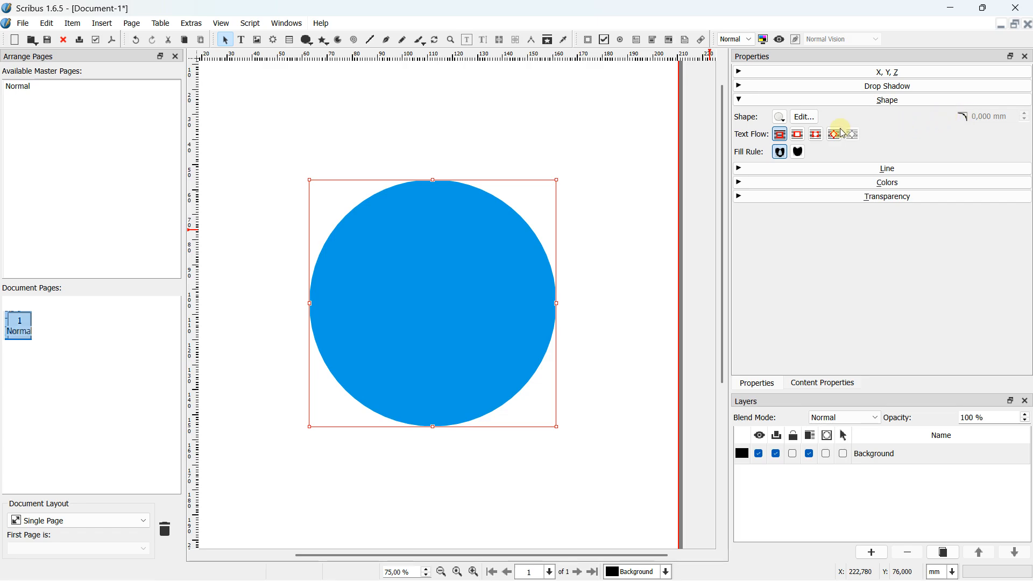
{"action": "left_click", "coordinate": [804, 117]}
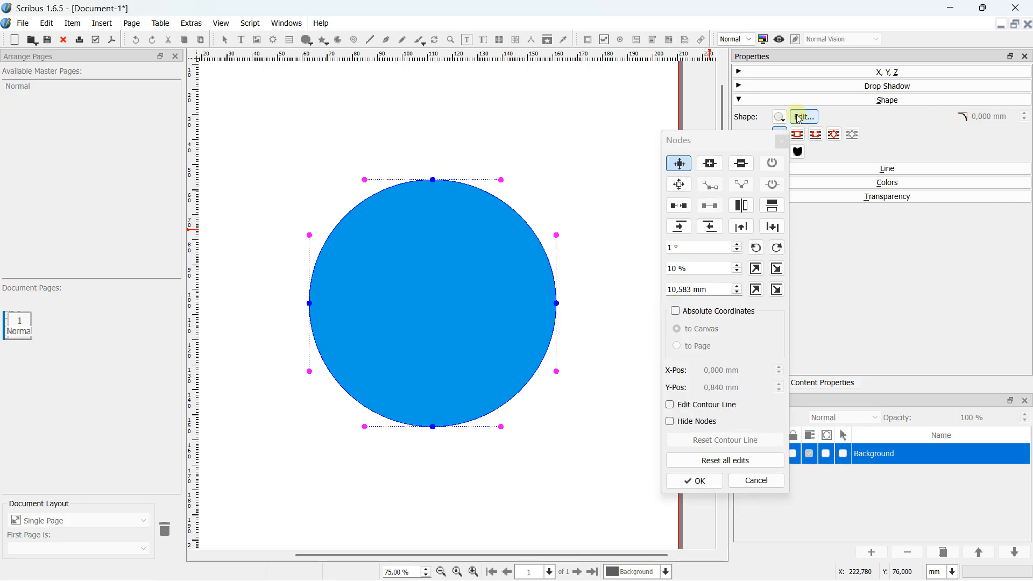
{"action": "left_click", "coordinate": [800, 119]}
{"action": "left_click", "coordinate": [800, 121]}
{"action": "left_click", "coordinate": [800, 122]}
Move the circle higher on the page and flatten it into an ellipse about 99 mm wide and 64 mm high
{"action": "left_click_drag", "start_coordinate": [427, 240], "coordinate": [402, 139]}
{"action": "left_click_drag", "start_coordinate": [399, 84], "coordinate": [402, 172]}
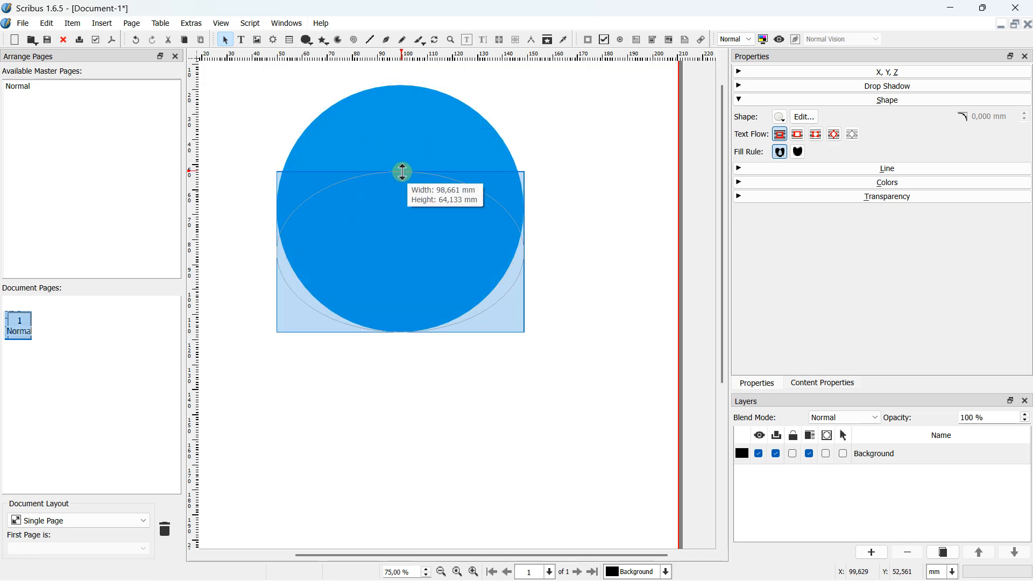
{"action": "left_click_drag", "start_coordinate": [398, 221], "coordinate": [379, 151]}
Delete the cyan ellipse from the page
{"action": "left_click", "coordinate": [547, 175]}
{"action": "left_click", "coordinate": [416, 151]}
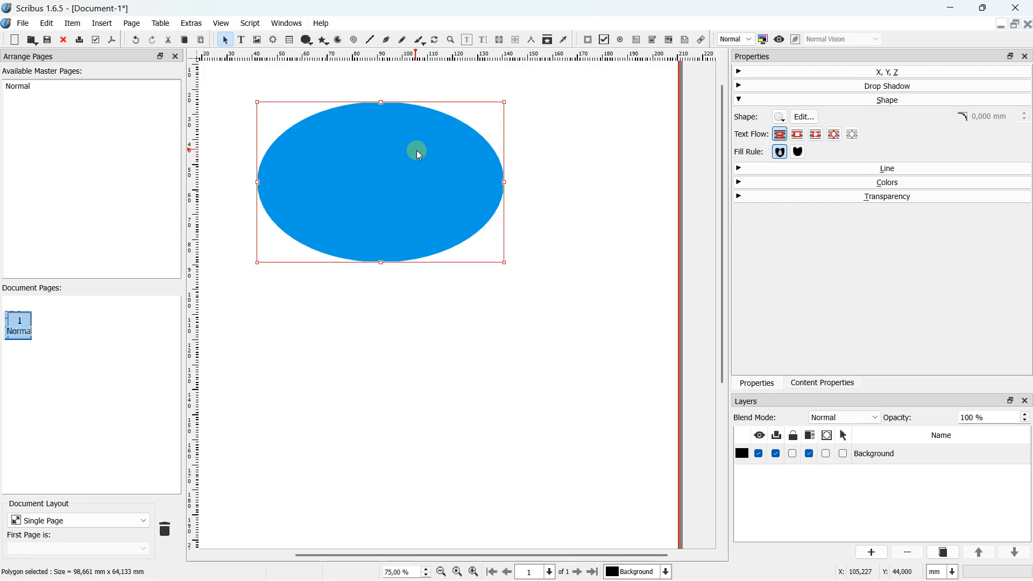
{"action": "key", "text": "Delete"}
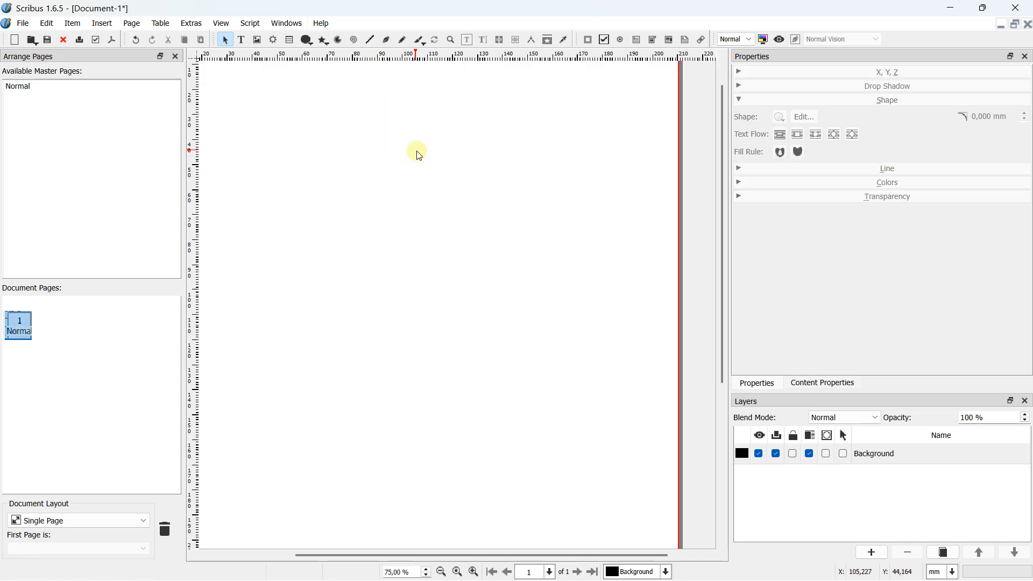
Draw an upward-pointing triangle about 82 mm wide and 35 mm high on the upper page, then shift it slightly up and left
{"action": "left_click", "coordinate": [311, 41]}
{"action": "mouse_move", "coordinate": [344, 55]}
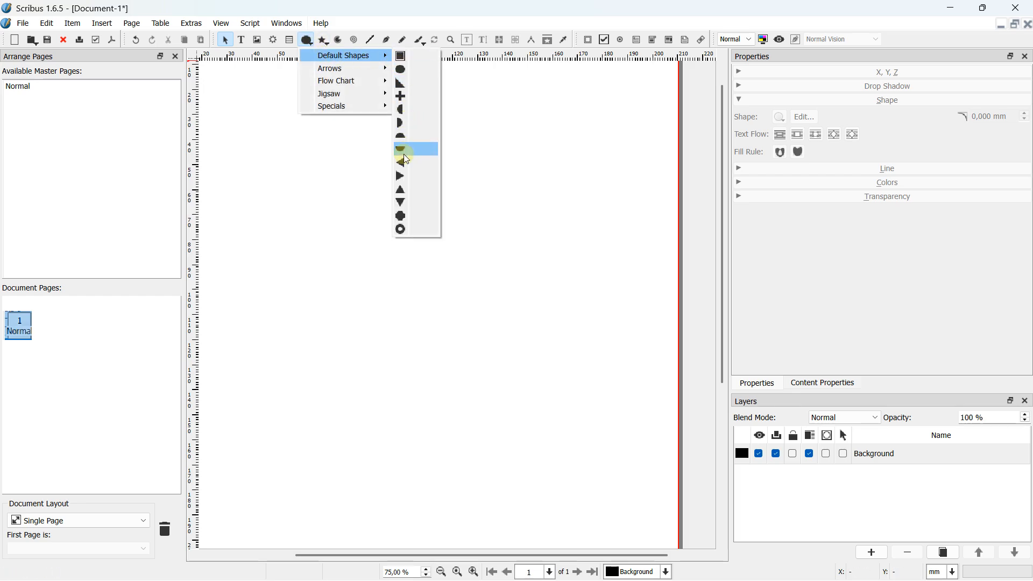
{"action": "left_click", "coordinate": [400, 189]}
{"action": "left_click_drag", "start_coordinate": [311, 131], "coordinate": [518, 217]}
{"action": "left_click_drag", "start_coordinate": [414, 179], "coordinate": [392, 169]}
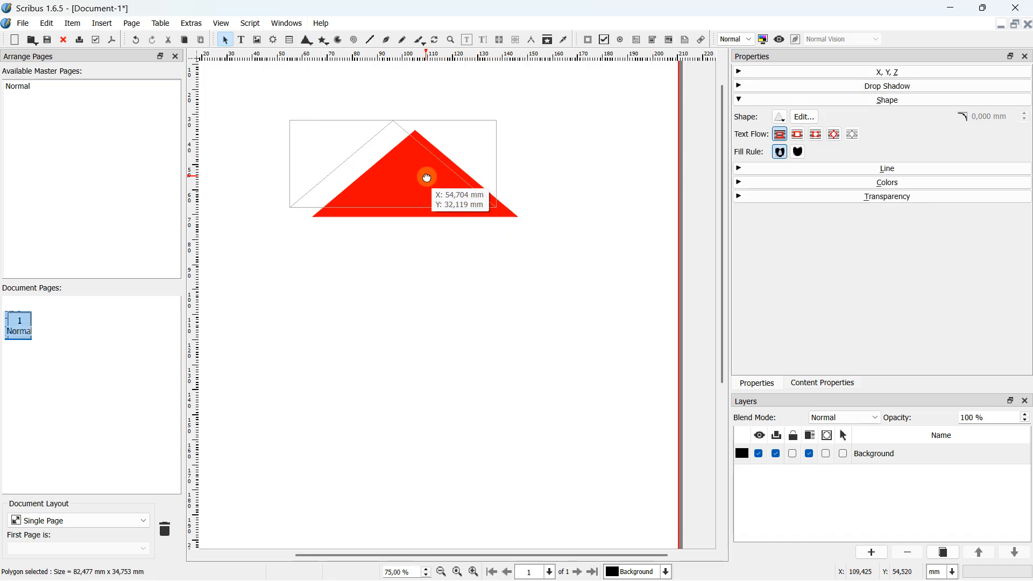
{"action": "left_click", "coordinate": [534, 169]}
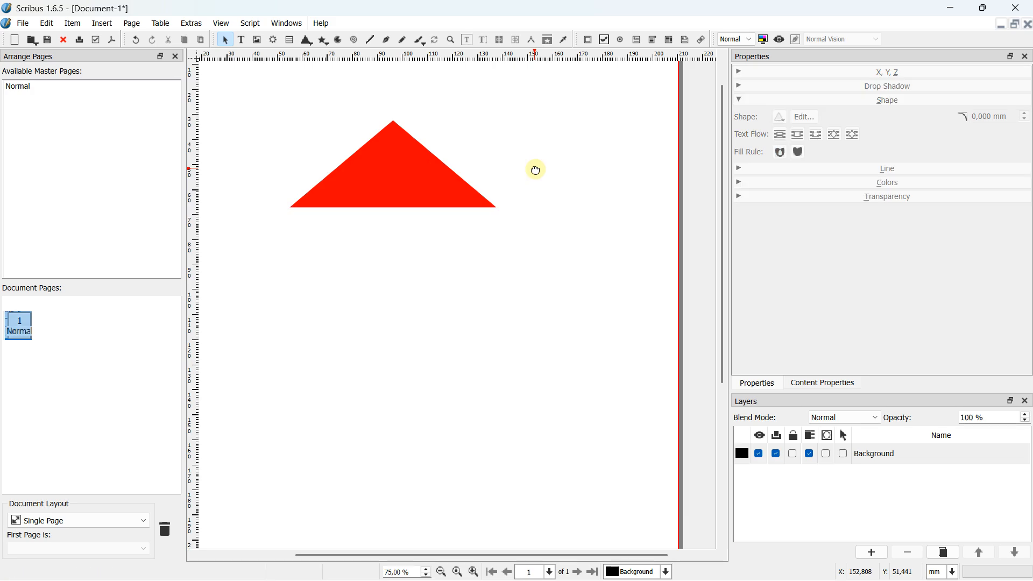
Draw an upper half-circle shape about 121 mm wide and 51 mm high below the triangle, and nudge it upward
{"action": "left_click", "coordinate": [307, 42]}
{"action": "mouse_move", "coordinate": [376, 56]}
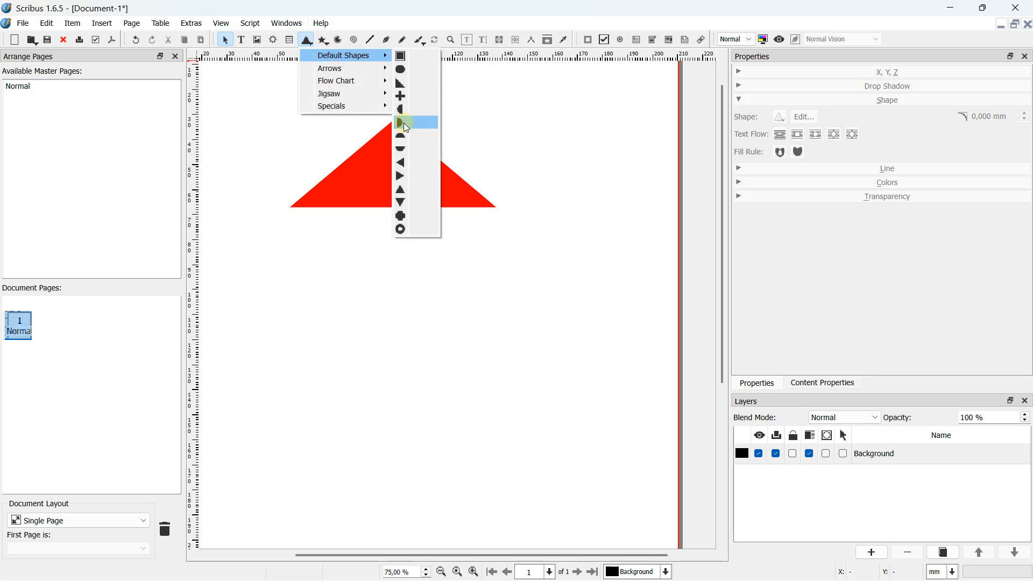
{"action": "left_click", "coordinate": [403, 137]}
{"action": "left_click_drag", "start_coordinate": [280, 287], "coordinate": [585, 415]}
{"action": "left_click_drag", "start_coordinate": [461, 360], "coordinate": [431, 337]}
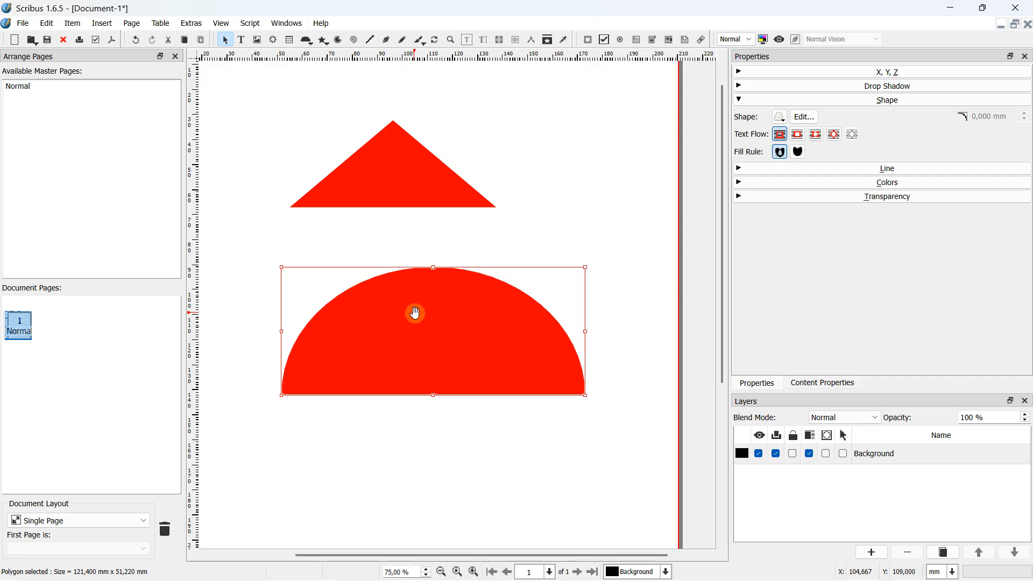
{"action": "scroll", "coordinate": [399, 256], "scroll_direction": "down", "scroll_amount": 1}
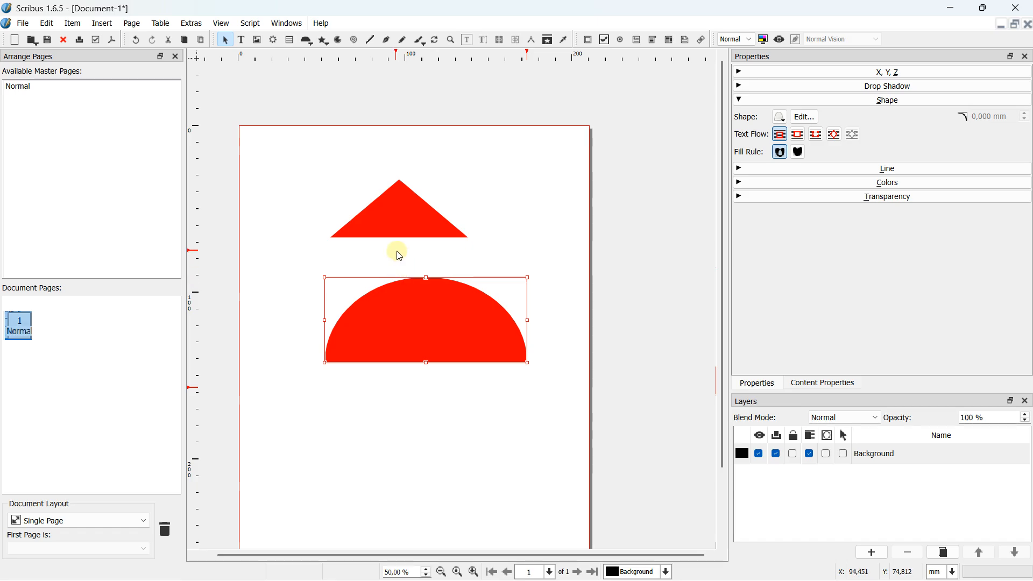
{"action": "left_click", "coordinate": [307, 45]}
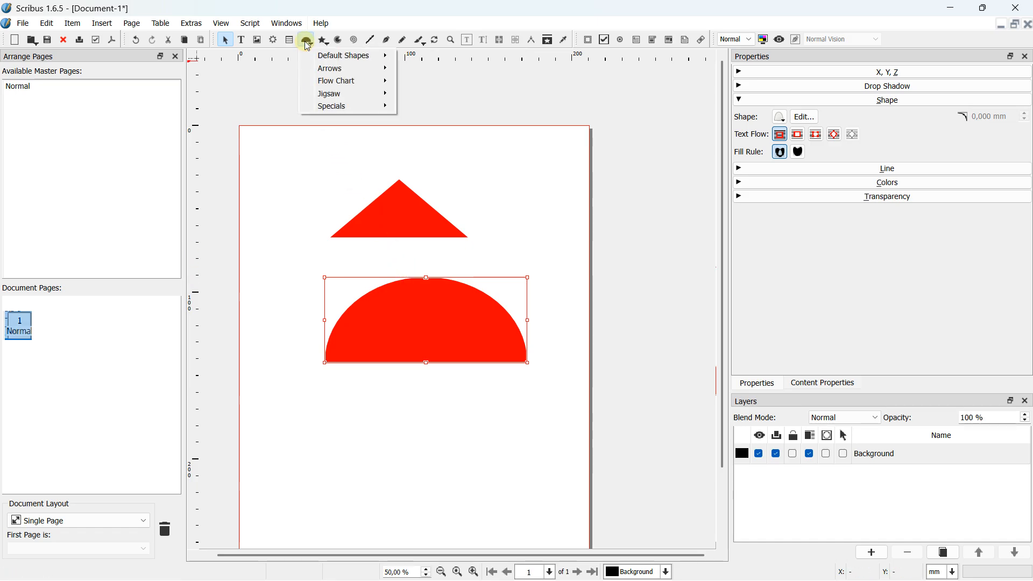
{"action": "mouse_move", "coordinate": [344, 53]}
{"action": "left_click", "coordinate": [402, 55]}
{"action": "scroll", "coordinate": [398, 218], "scroll_direction": "up", "scroll_amount": 1}
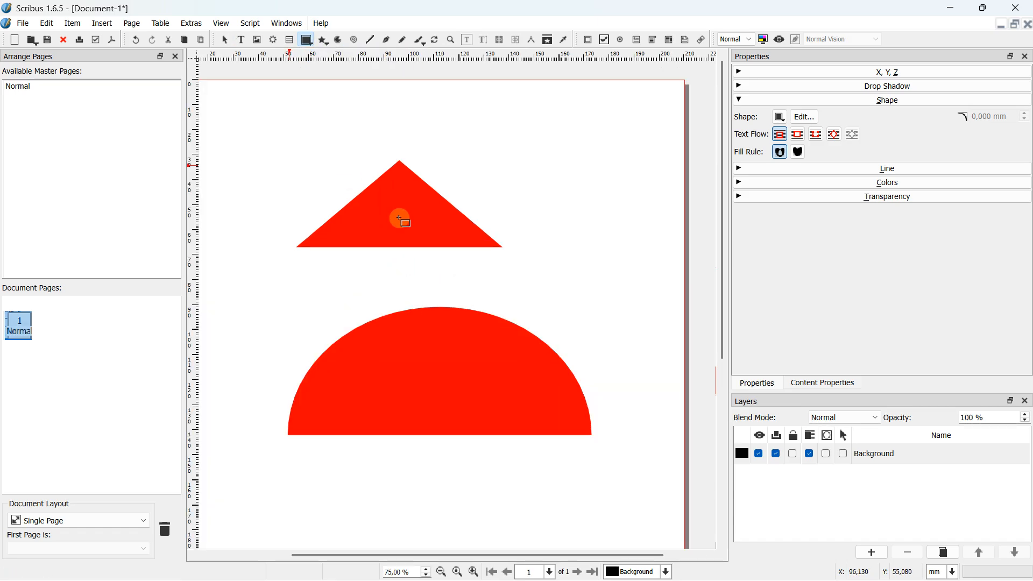
{"action": "left_click", "coordinate": [225, 42]}
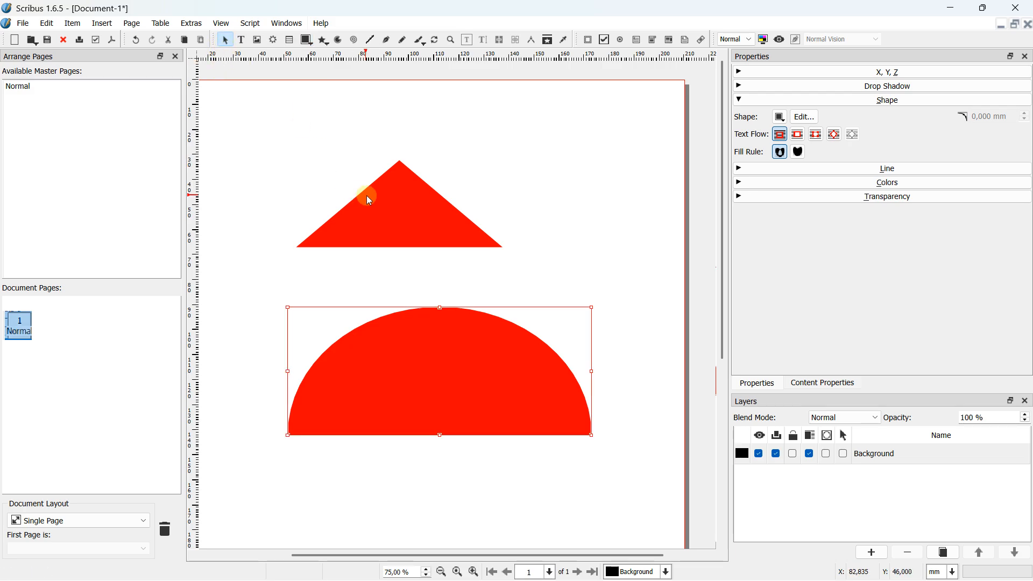
Reposition the triangle and enlarge it to about 98 mm wide and 41 mm high
{"action": "left_click_drag", "start_coordinate": [371, 199], "coordinate": [394, 194]}
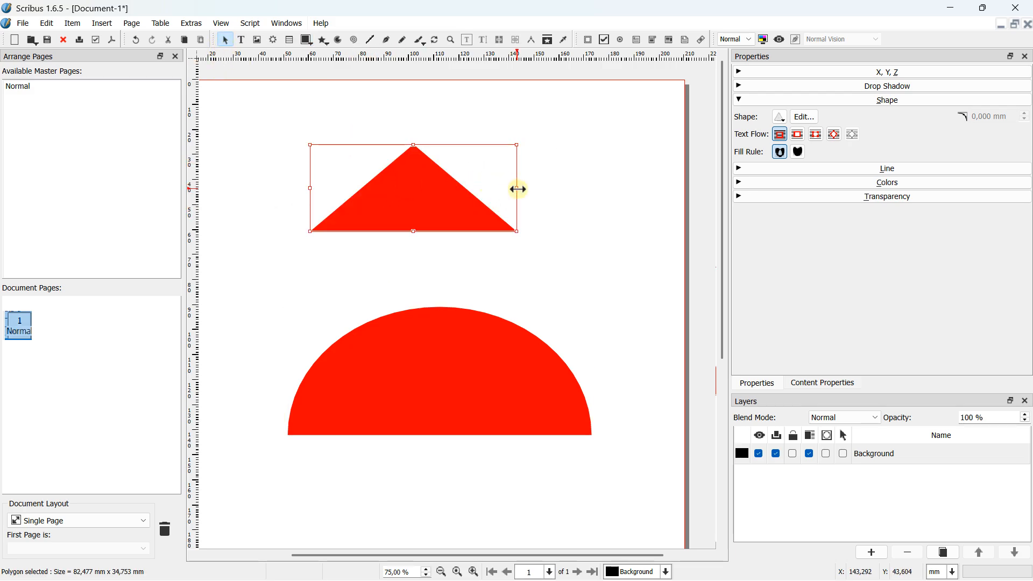
{"action": "mouse_move", "coordinate": [414, 145]}
{"action": "left_mouse_down"}
{"action": "mouse_move", "coordinate": [416, 207]}
{"action": "mouse_move", "coordinate": [418, 145]}
{"action": "left_mouse_up"}
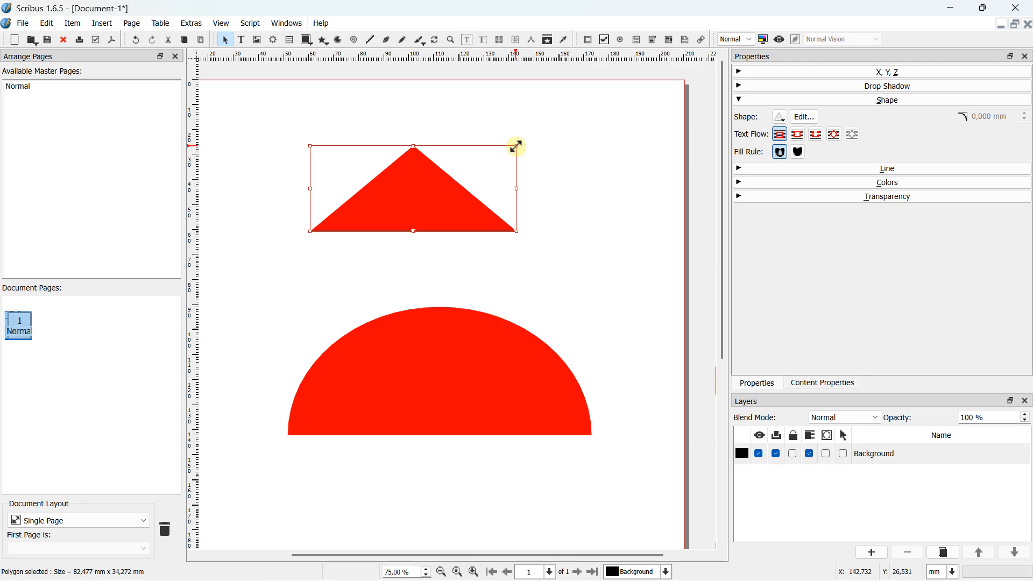
{"action": "mouse_move", "coordinate": [516, 146]}
{"action": "left_mouse_down"}
{"action": "mouse_move", "coordinate": [427, 168]}
{"action": "mouse_move", "coordinate": [447, 175]}
{"action": "mouse_move", "coordinate": [491, 141]}
{"action": "mouse_move", "coordinate": [507, 150]}
{"action": "left_mouse_up"}
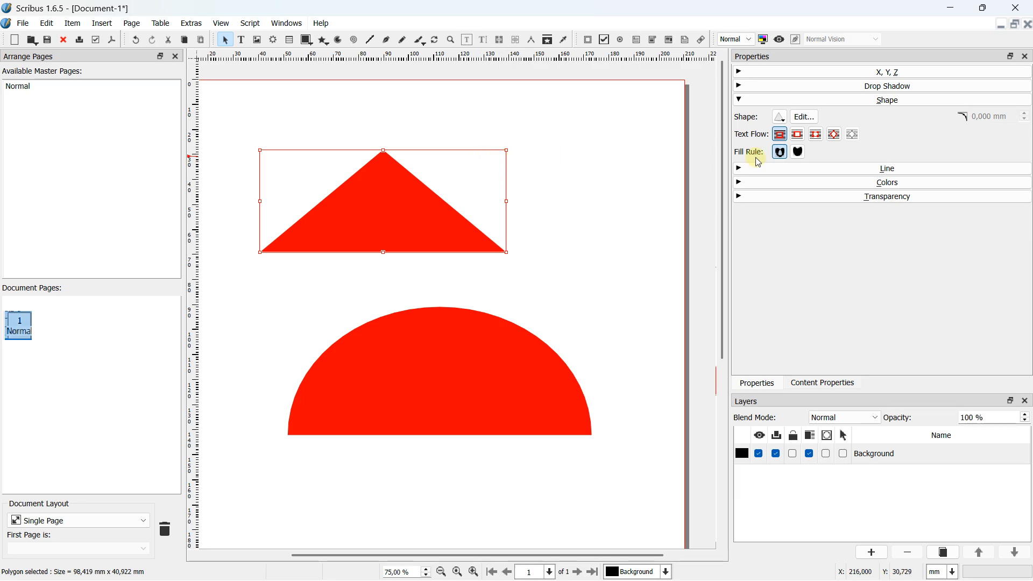
Show the triangle's position and size properties
{"action": "left_click", "coordinate": [745, 100]}
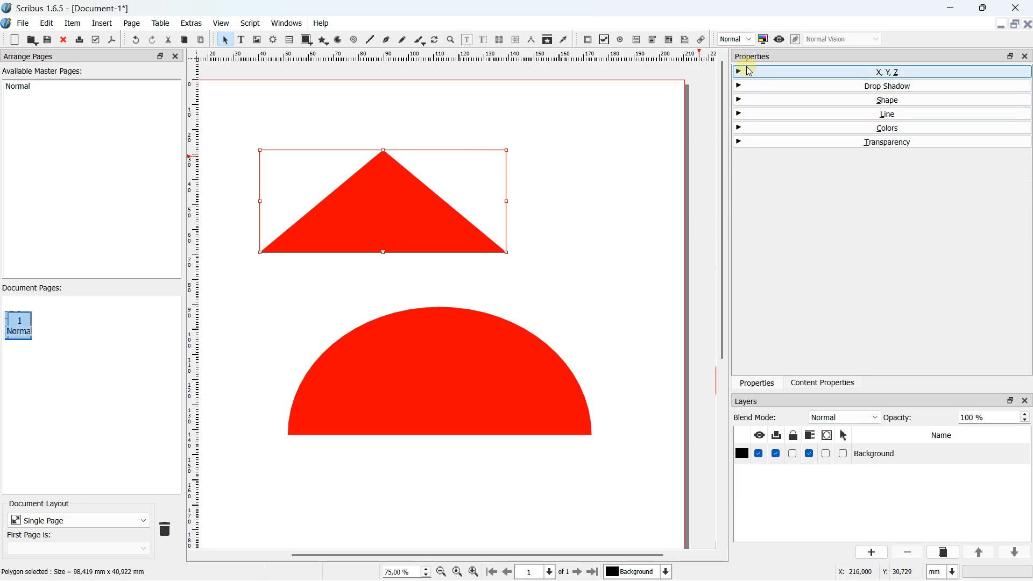
{"action": "left_click", "coordinate": [745, 75]}
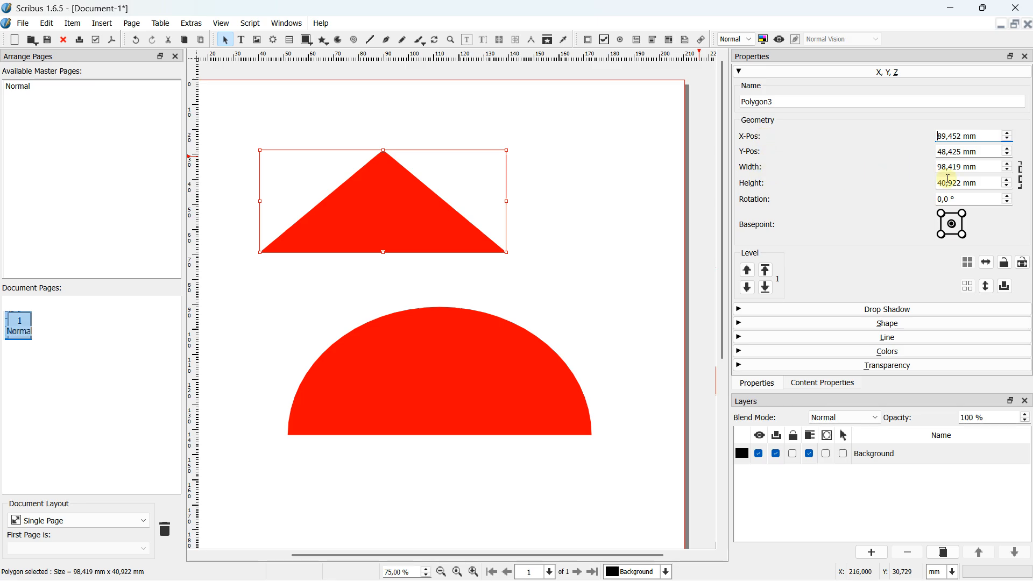
{"action": "left_click", "coordinate": [971, 167]}
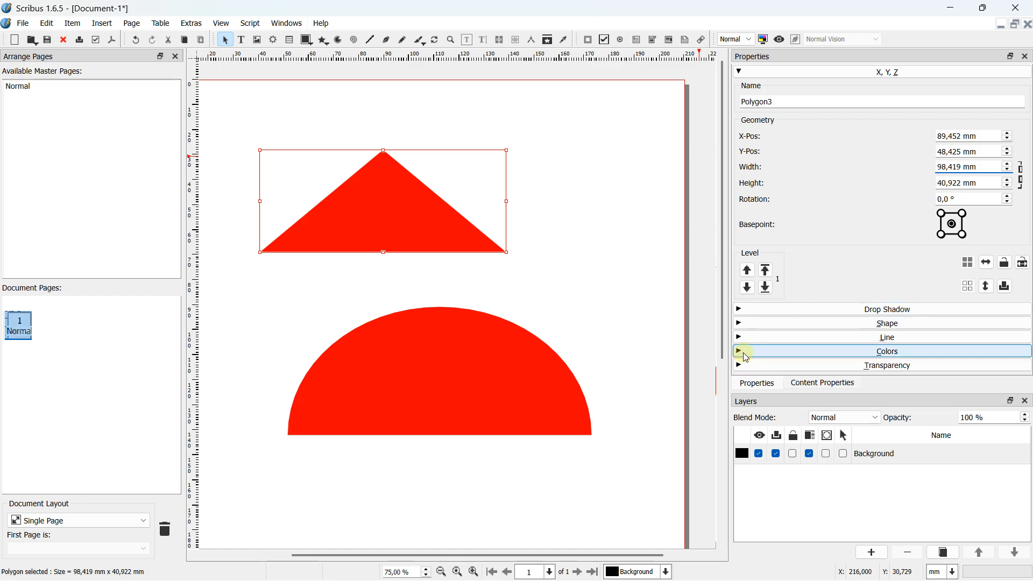
Edit the triangle's nodes, moving its apex up and to the right so the shape is about 55 mm high
{"action": "left_click", "coordinate": [741, 323]}
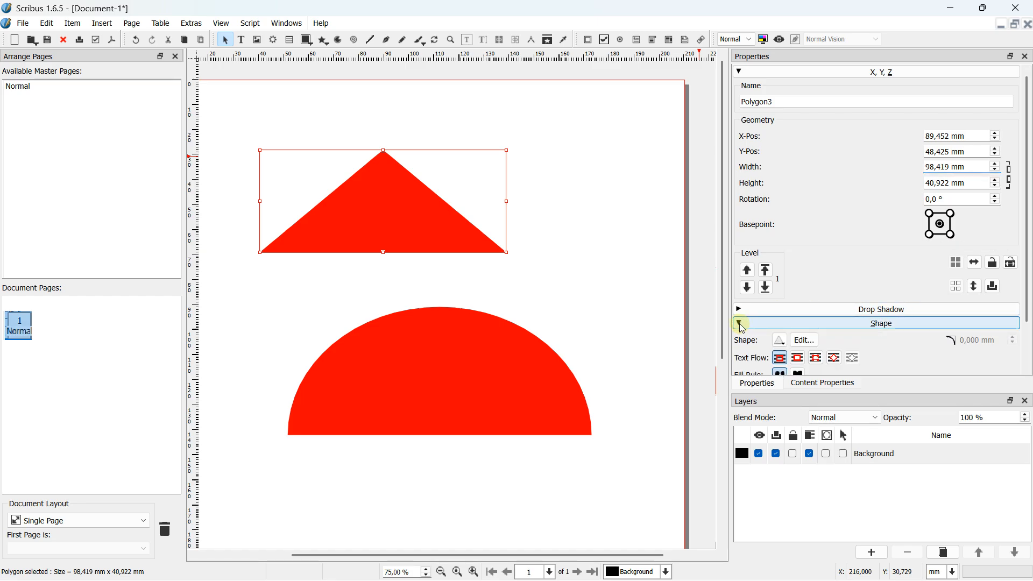
{"action": "left_click", "coordinate": [805, 339]}
{"action": "left_click_drag", "start_coordinate": [394, 152], "coordinate": [408, 115]}
{"action": "left_click", "coordinate": [694, 480]}
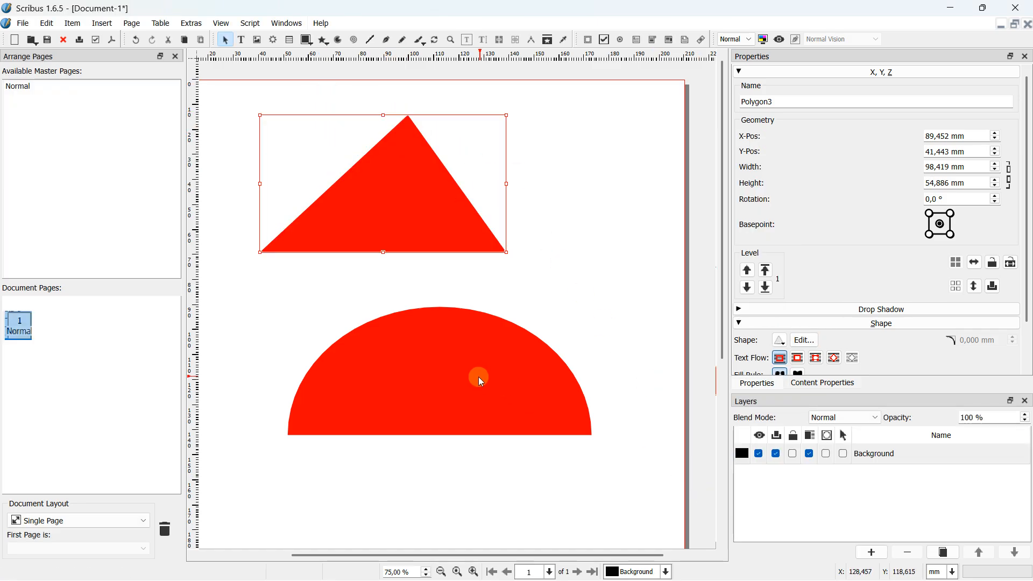
Edit the half circle's nodes, moving its top node slightly up and right to about X 64.8 mm, Y 0 mm
{"action": "double_click", "coordinate": [478, 377]}
{"action": "left_click_drag", "start_coordinate": [441, 306], "coordinate": [450, 290]}
{"action": "left_click", "coordinate": [697, 480]}
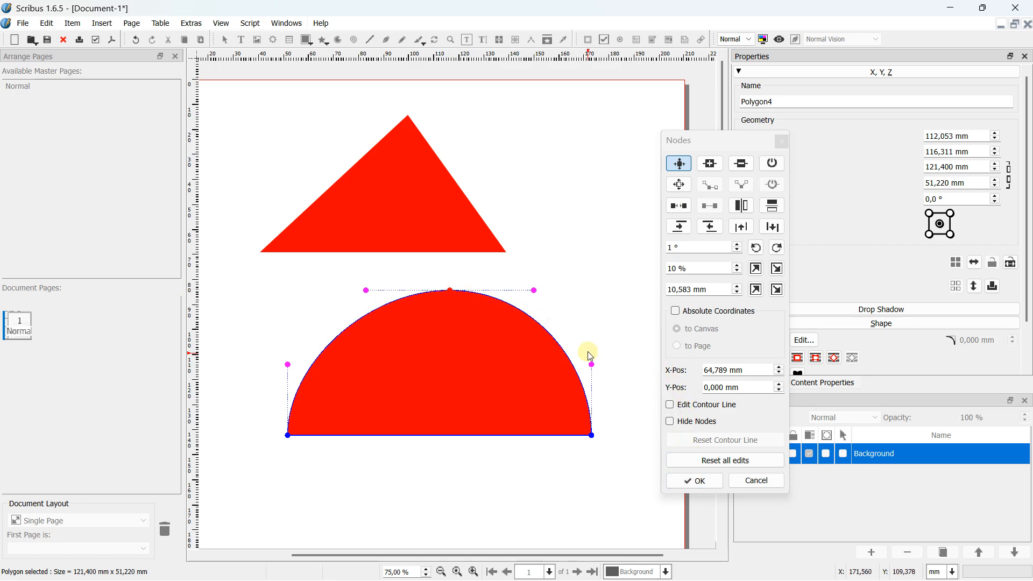
{"action": "left_click", "coordinate": [697, 480]}
{"action": "left_click", "coordinate": [555, 259]}
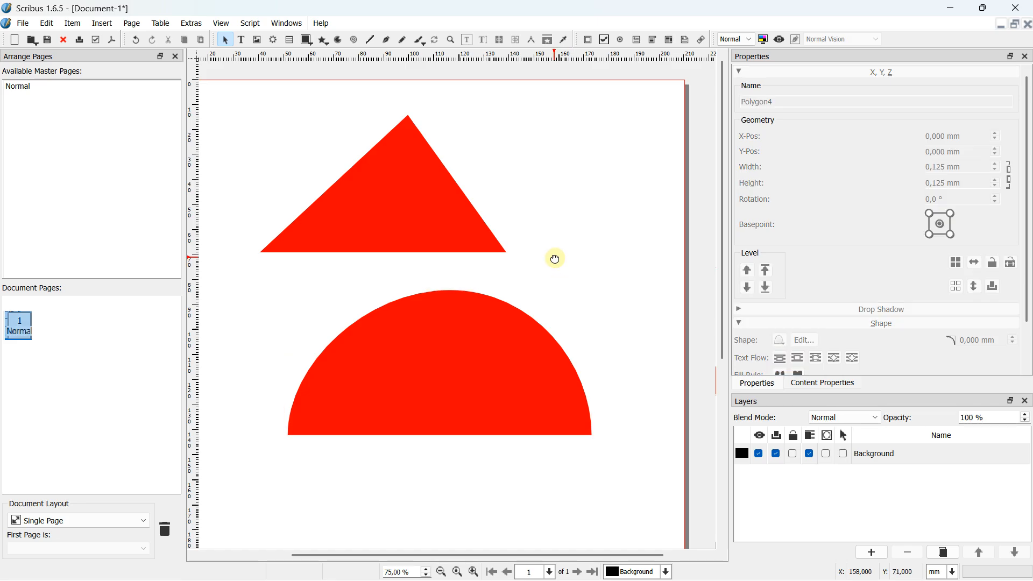
Delete both the triangle and the half circle from the page, and collapse the shape properties
{"action": "scroll", "coordinate": [546, 175], "scroll_direction": "down", "scroll_amount": 4}
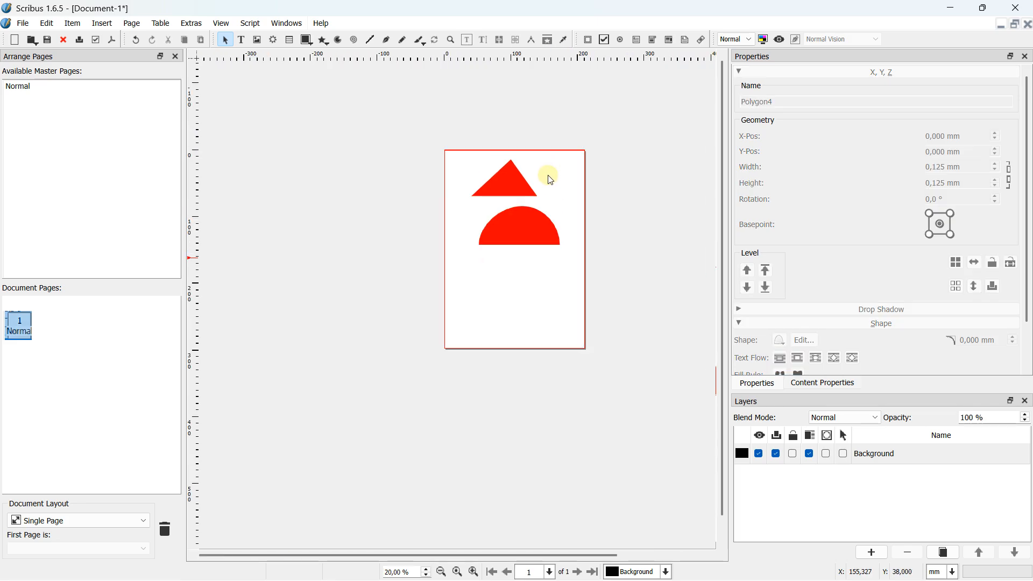
{"action": "scroll", "coordinate": [417, 155], "scroll_direction": "up", "scroll_amount": 2}
{"action": "scroll", "coordinate": [415, 155], "scroll_direction": "down", "scroll_amount": 1}
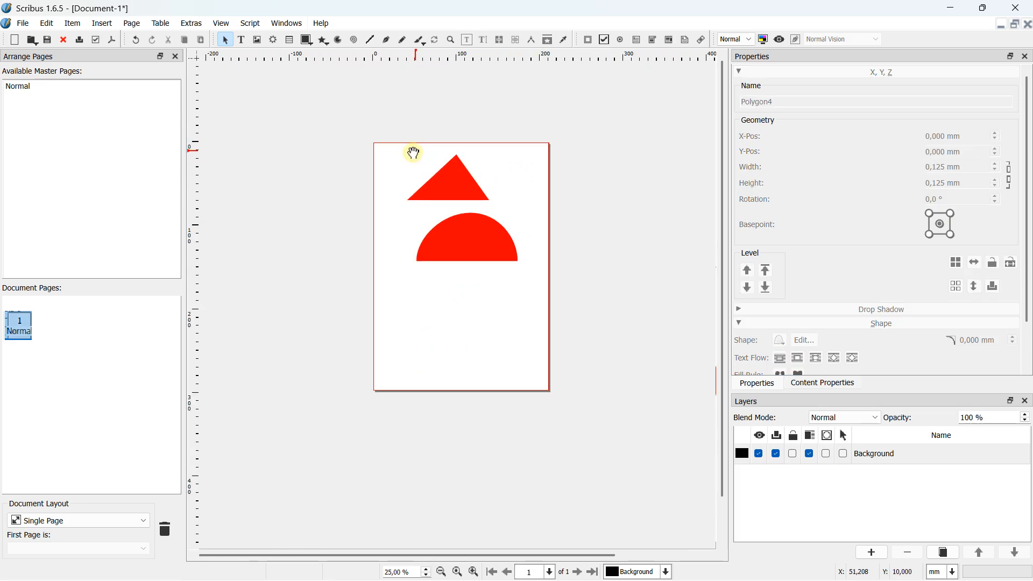
{"action": "scroll", "coordinate": [385, 164], "scroll_direction": "up", "scroll_amount": 1}
{"action": "scroll", "coordinate": [411, 169], "scroll_direction": "down", "scroll_amount": 1}
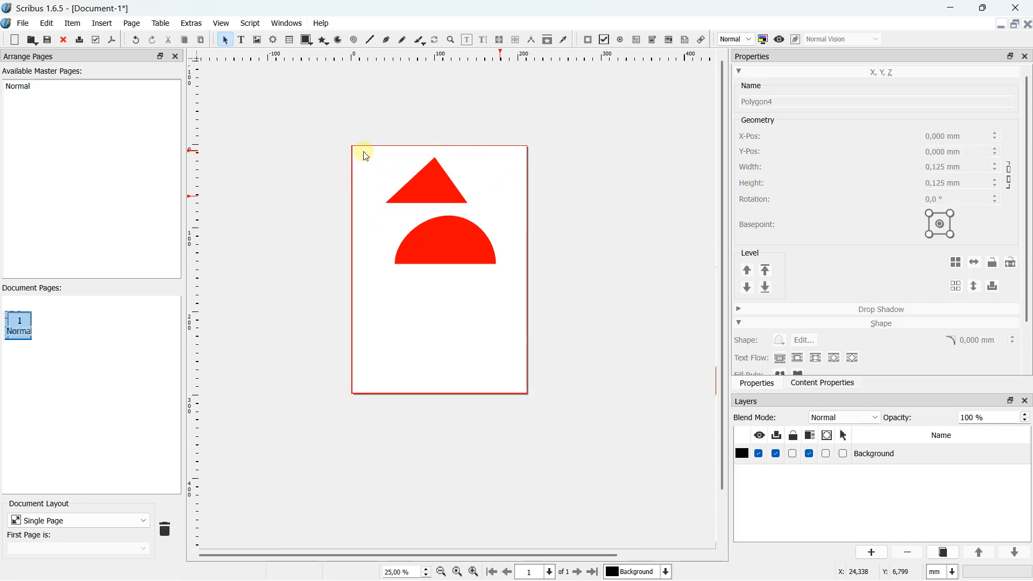
{"action": "left_click_drag", "start_coordinate": [319, 126], "coordinate": [572, 312]}
{"action": "key", "text": "Delete"}
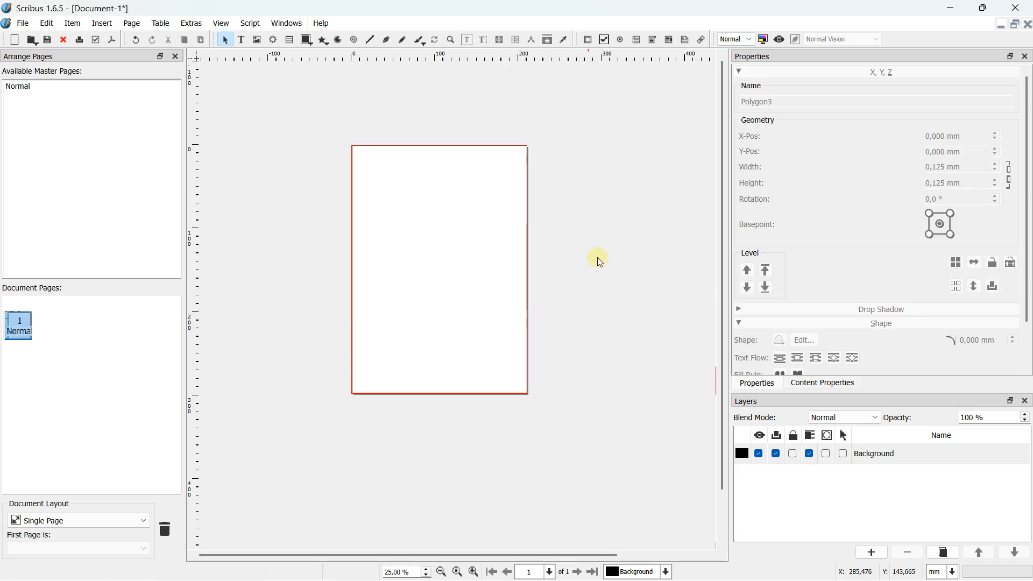
{"action": "left_click", "coordinate": [741, 323]}
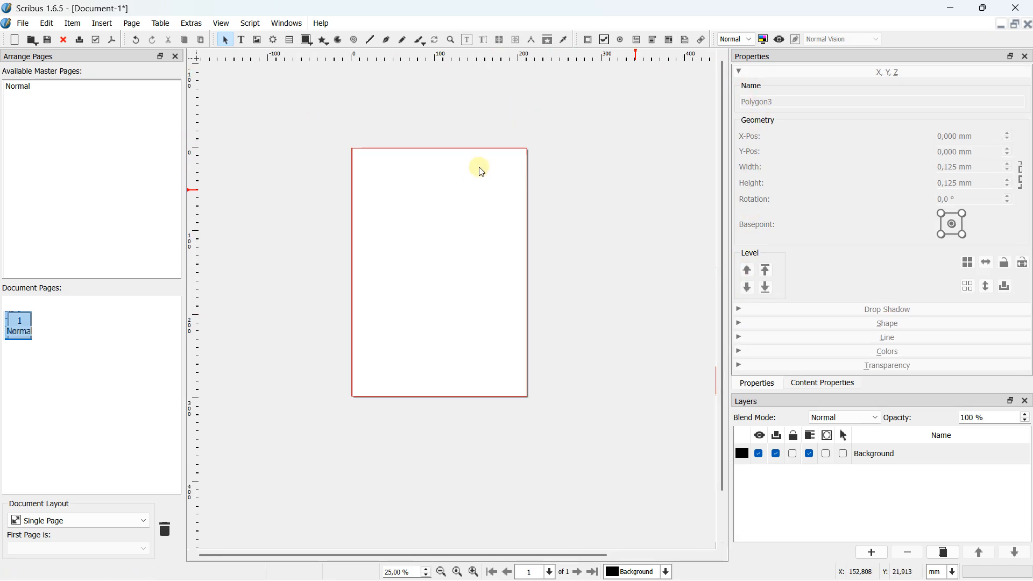
{"action": "left_click_drag", "start_coordinate": [480, 168], "coordinate": [425, 183]}
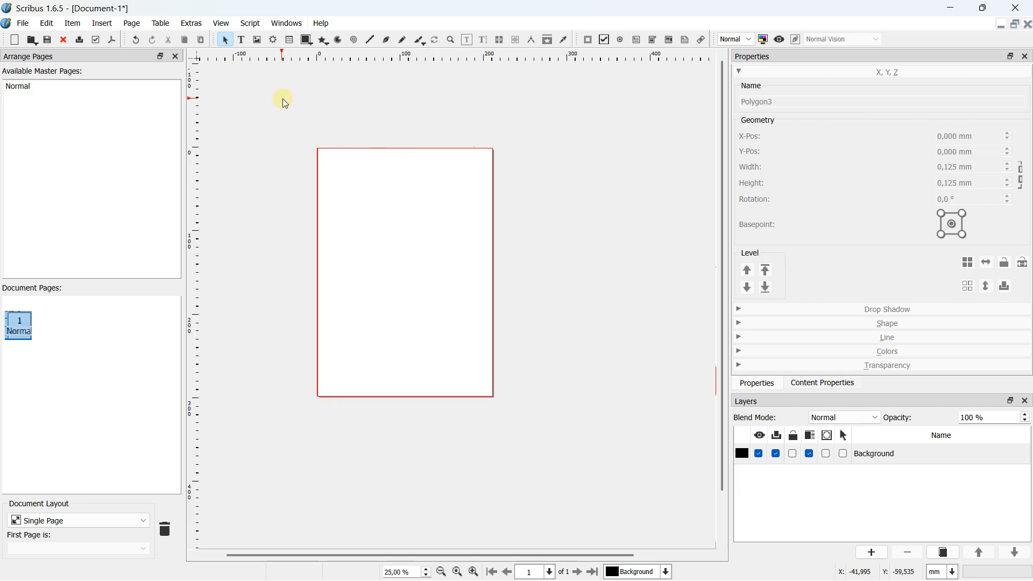